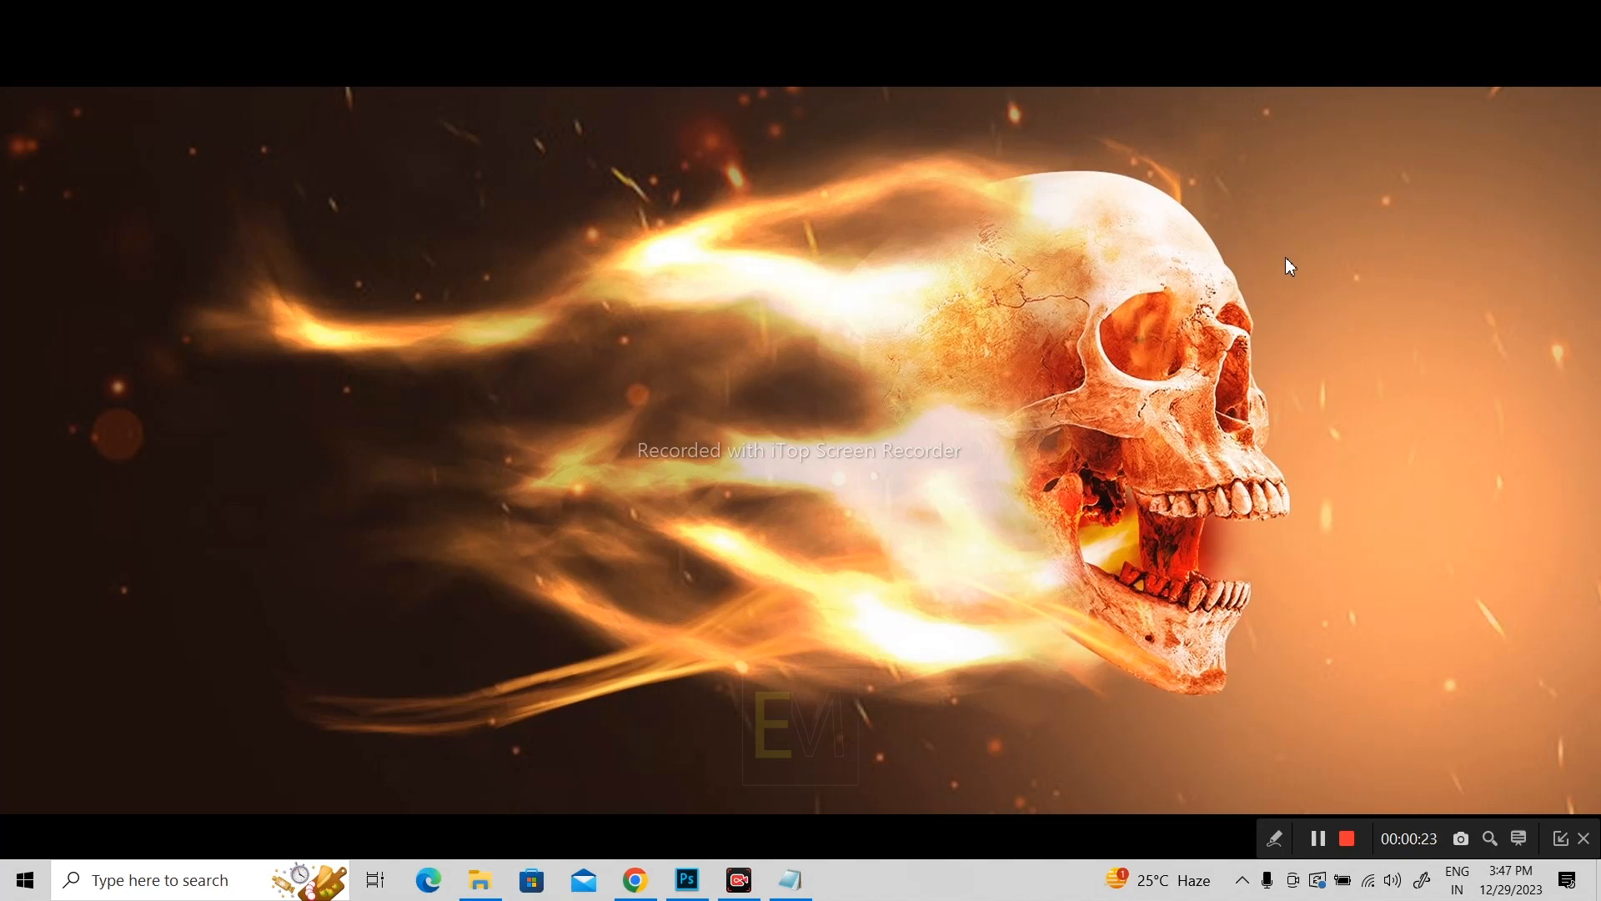
Step: Switch to Photoshop, select the jumping man with Select Subject, and copy him to a new layer
click(690, 882)
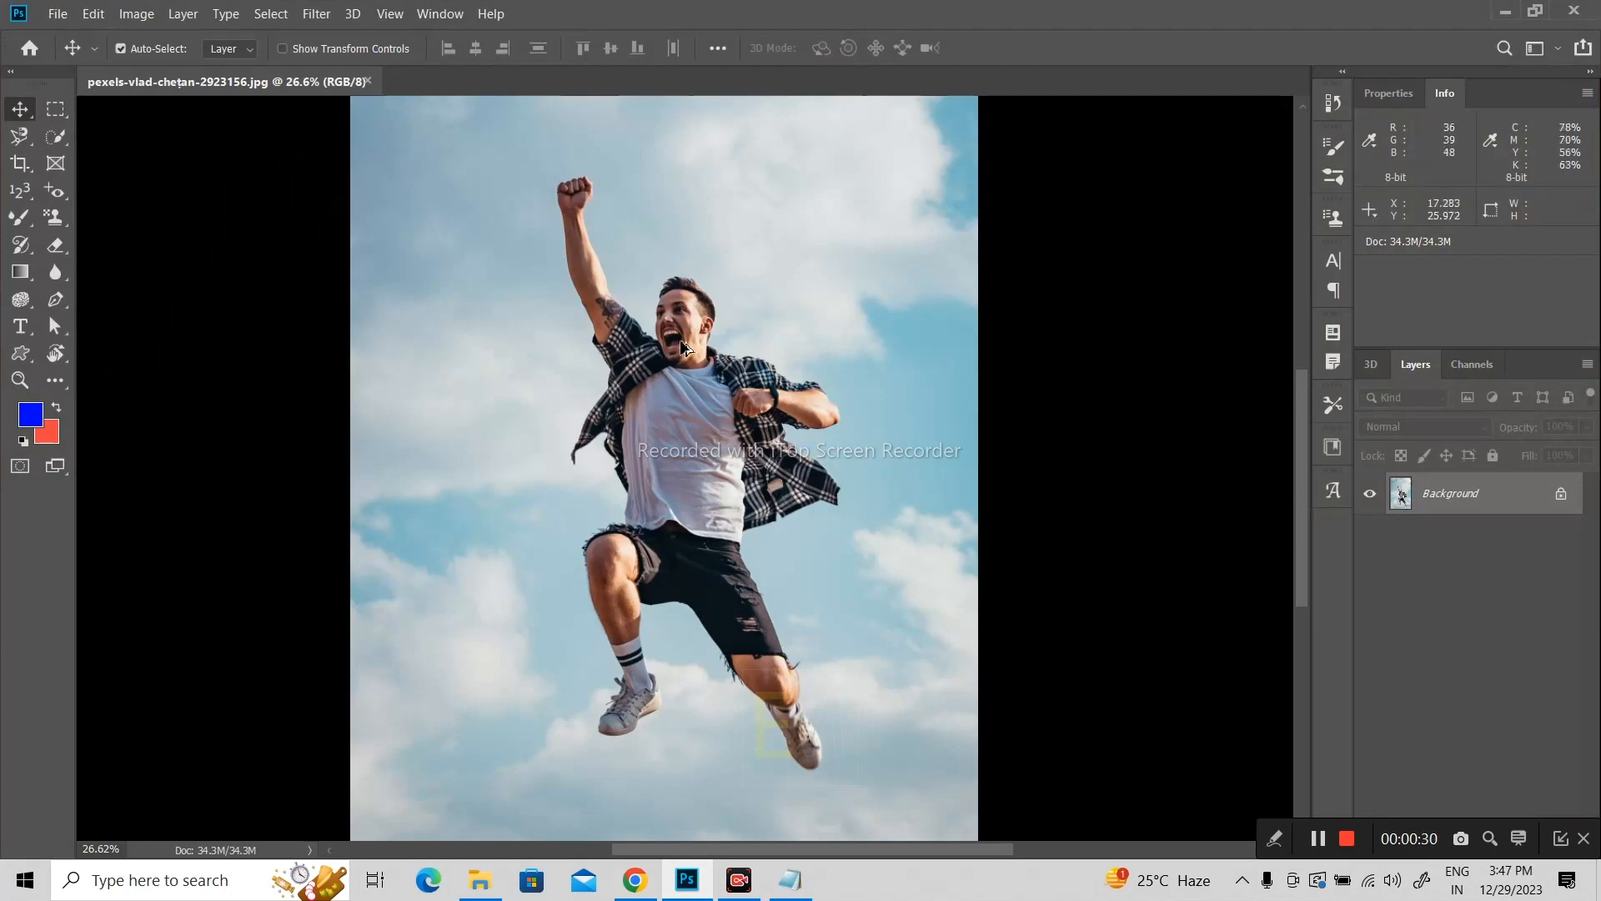
scroll(711, 580, down, 3)
scroll(857, 553, up, 2)
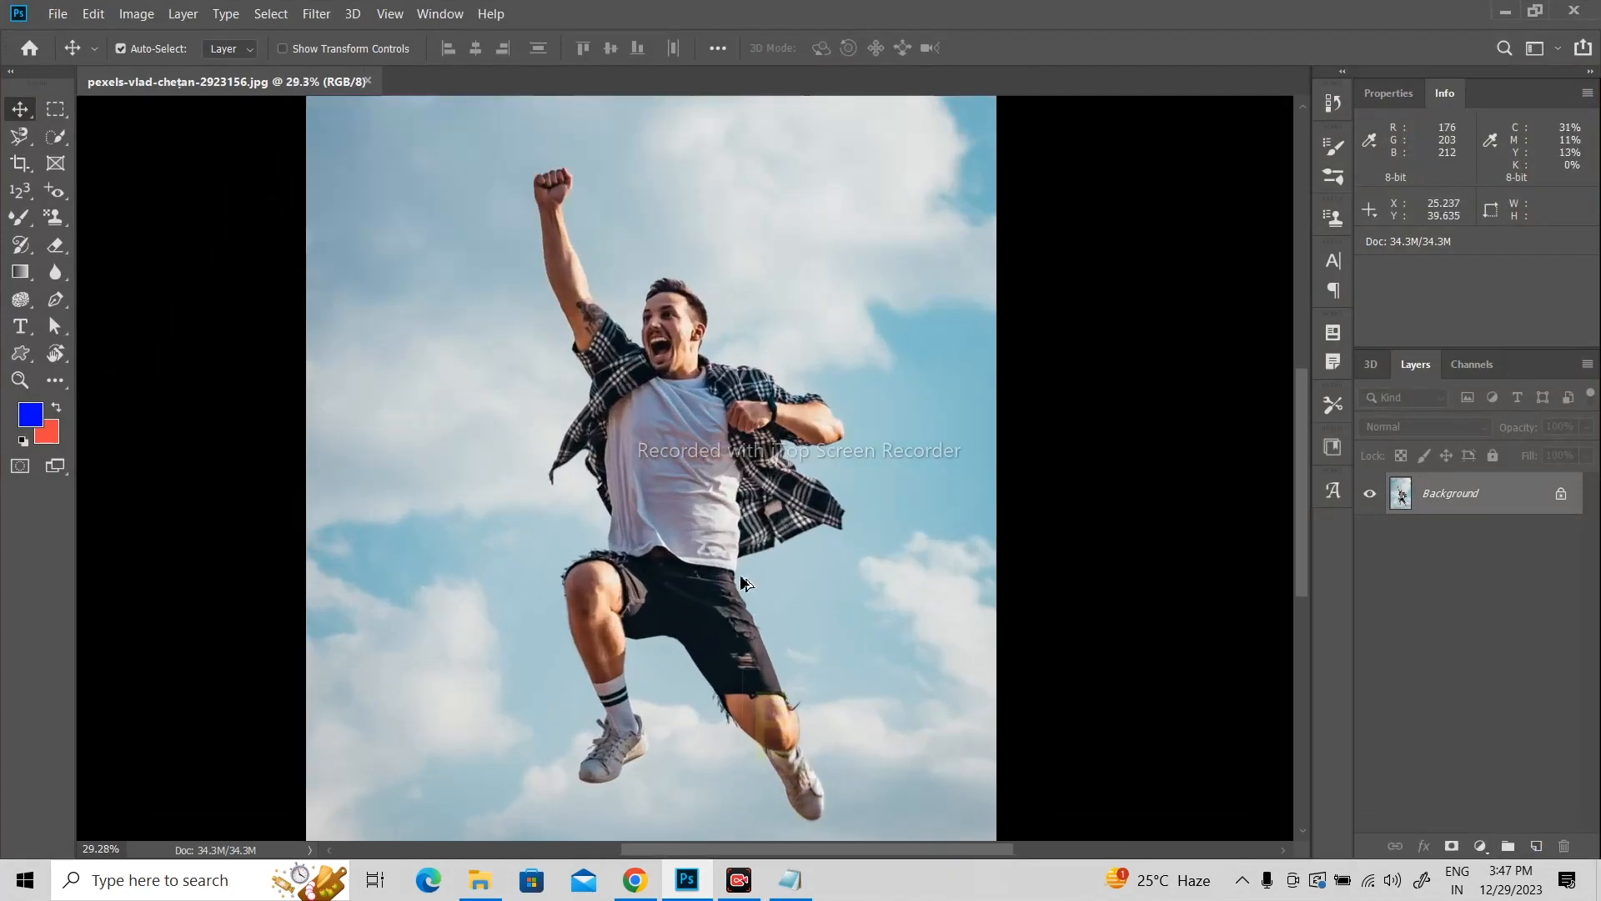
scroll(746, 584, up, 2)
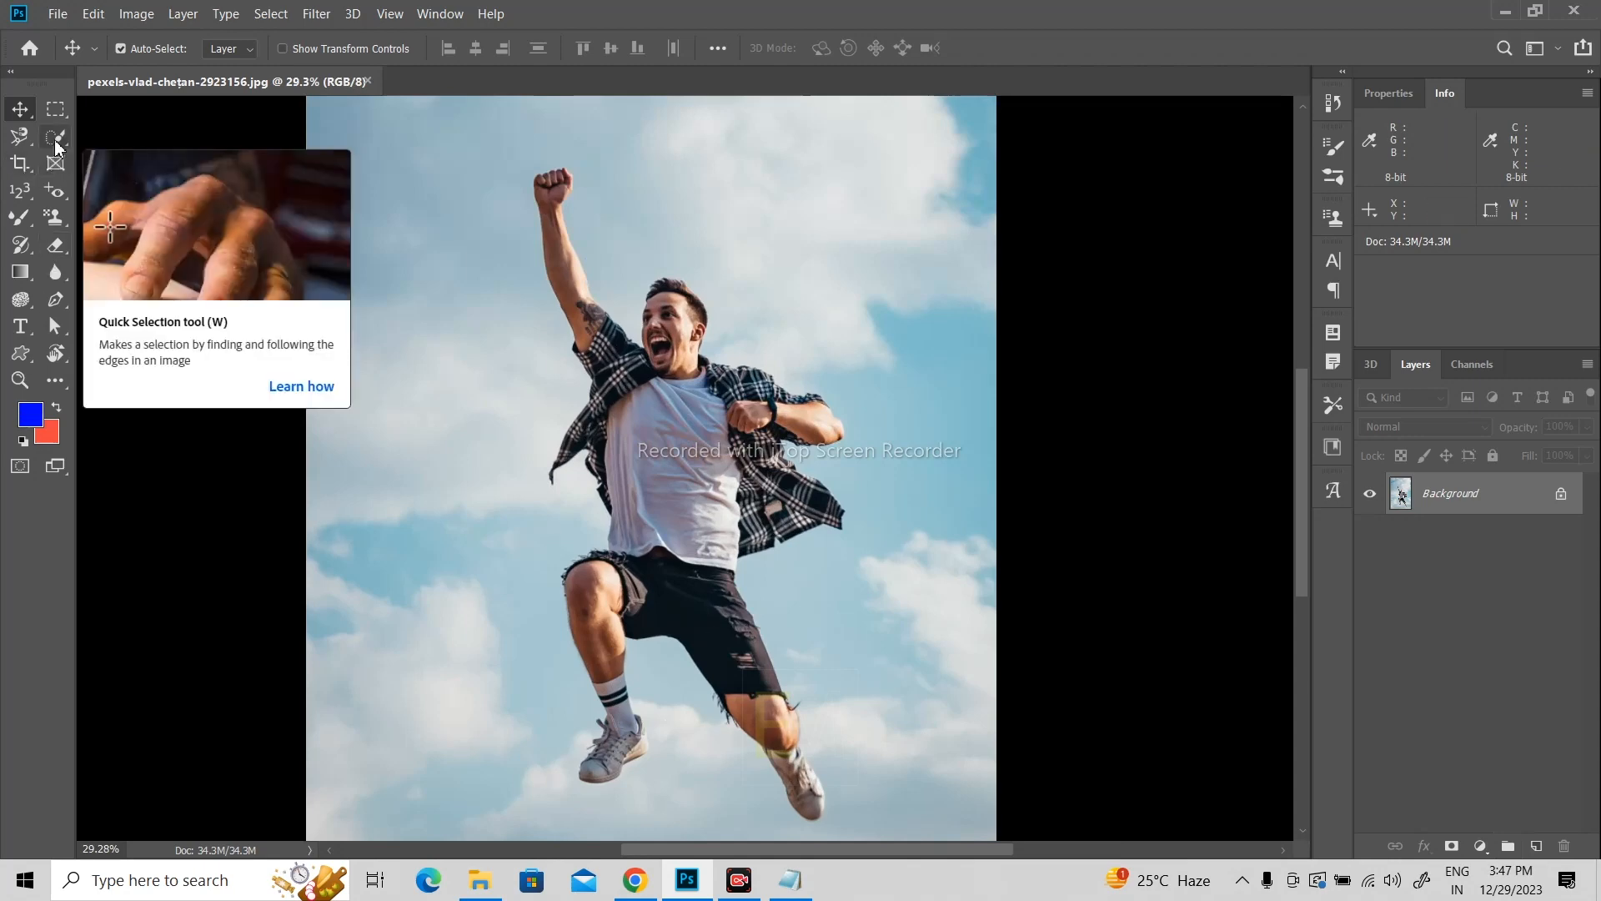
drag(56, 147, 137, 130)
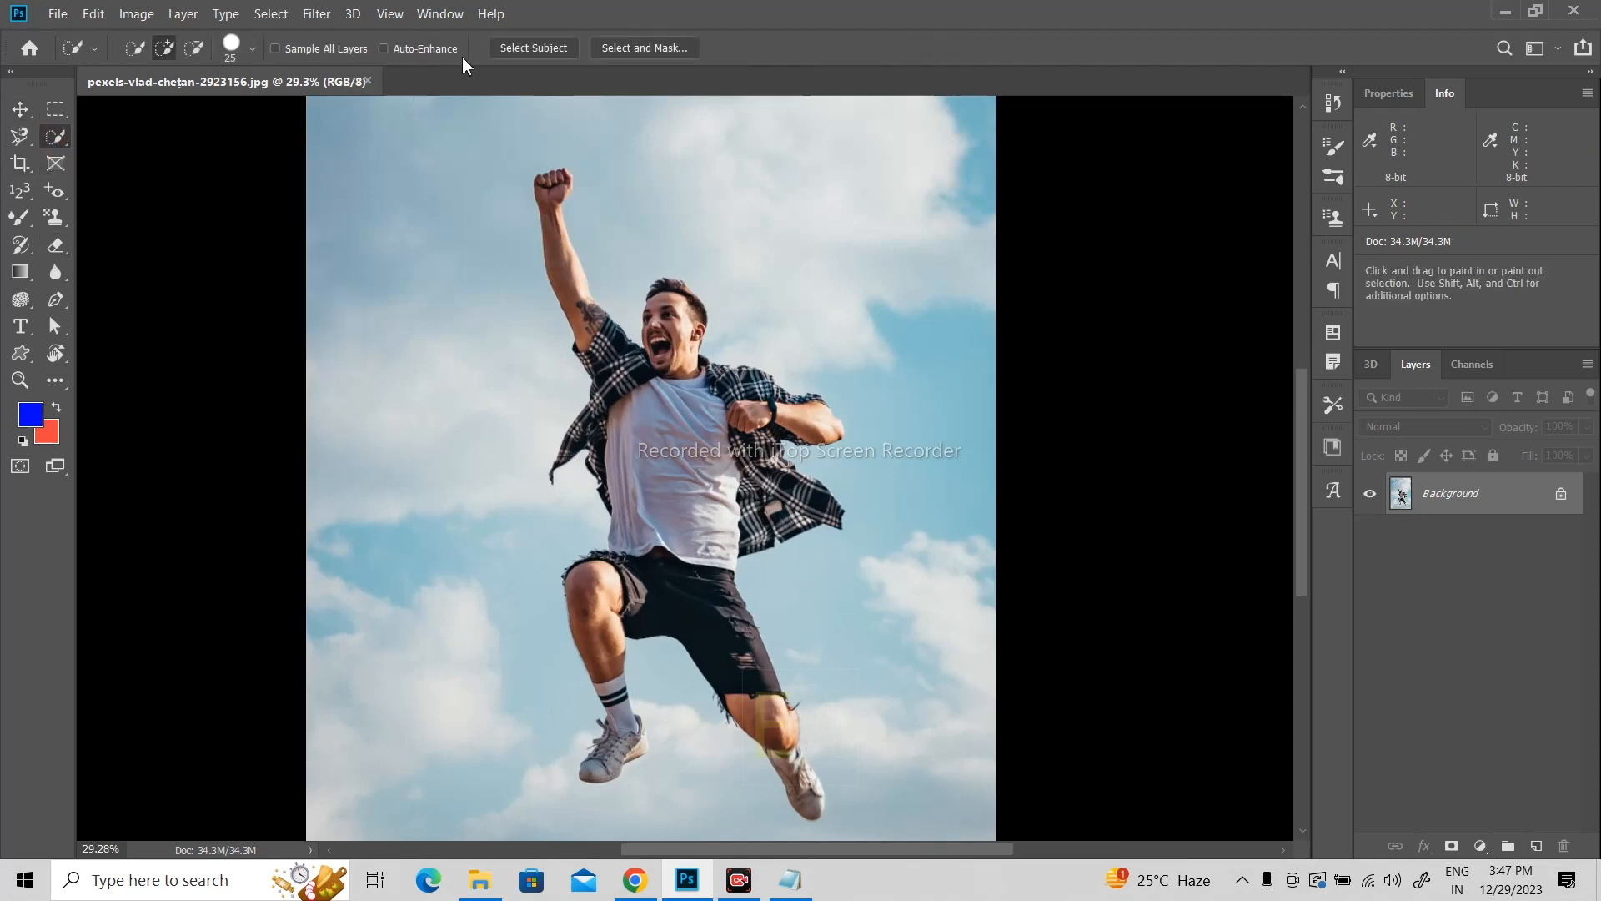
click(523, 49)
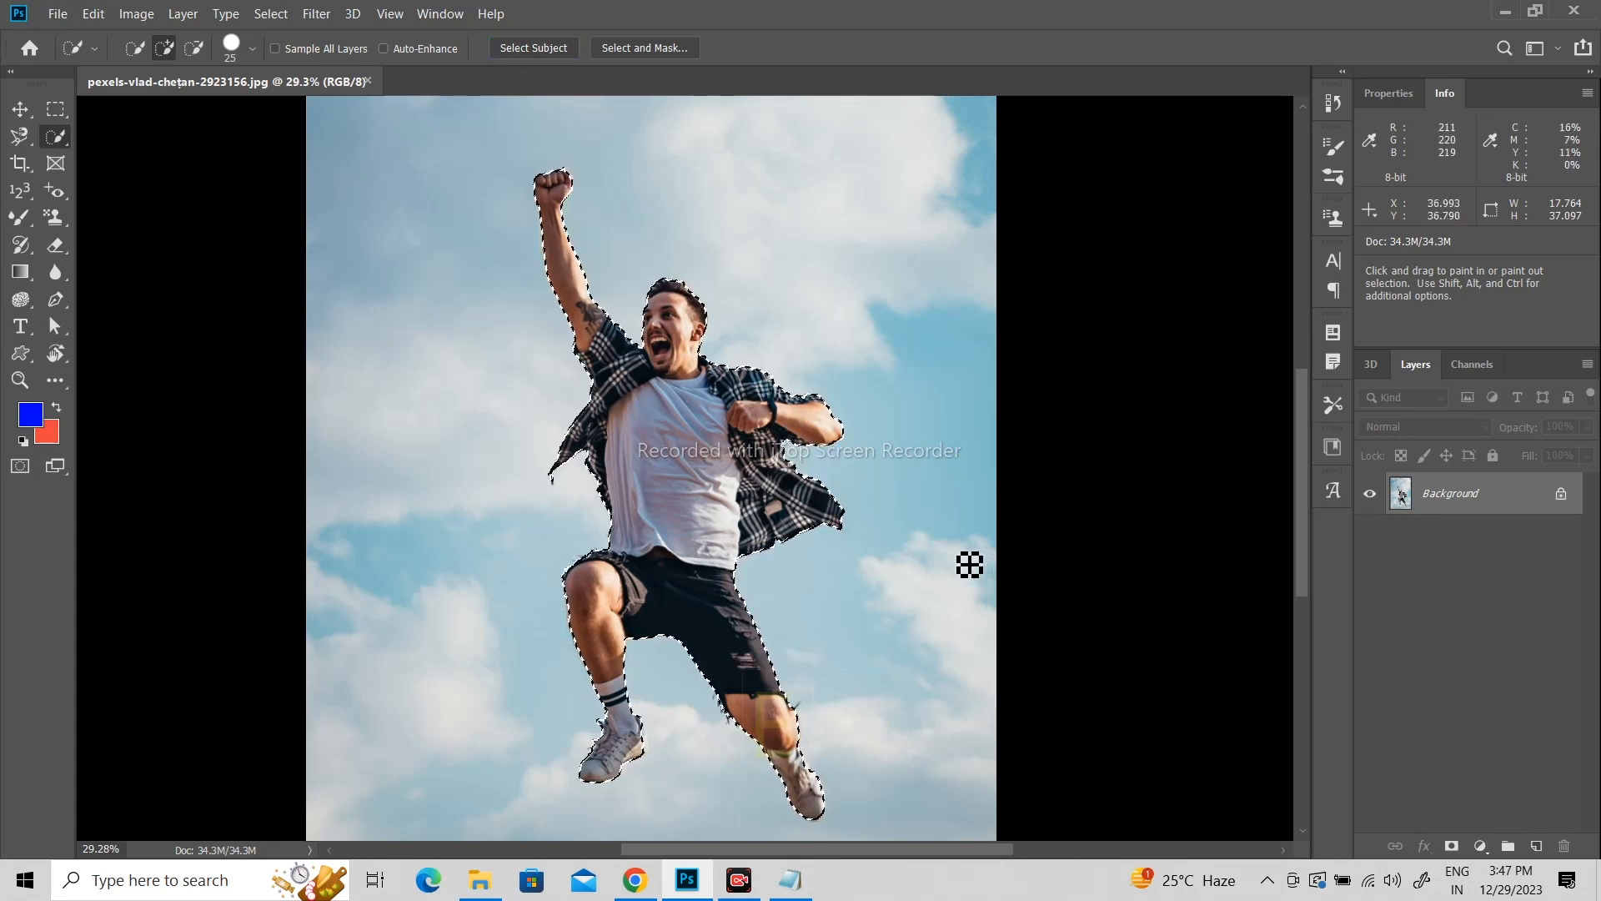
key(ctrl+j)
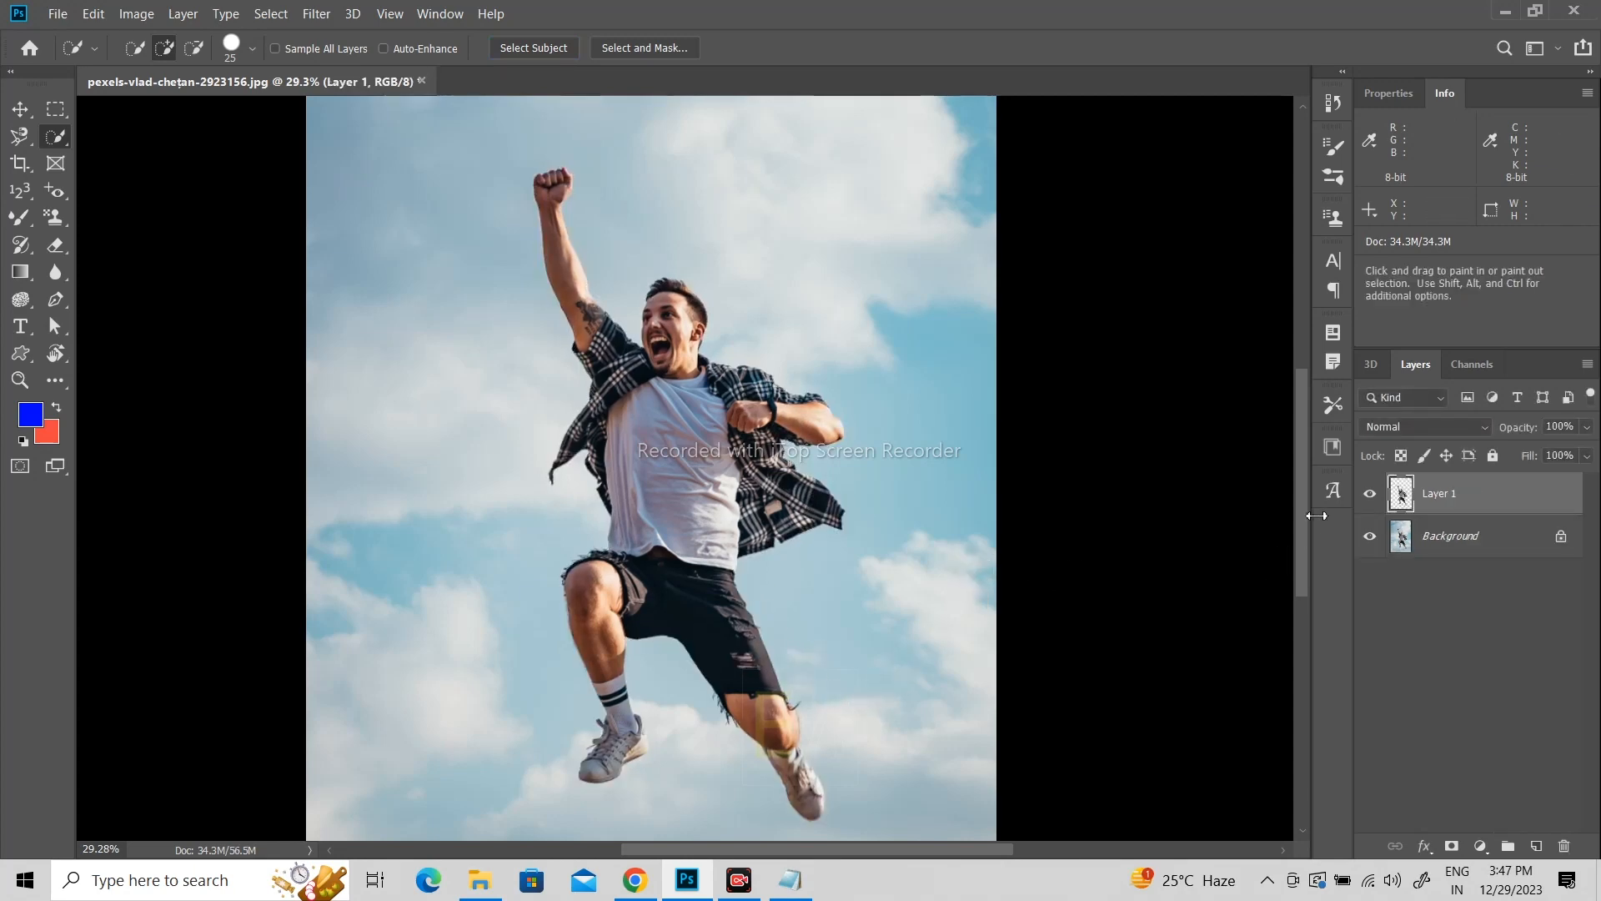
Step: Hide Layer 1 and start a Path Blur filter on the Background layer
click(1370, 495)
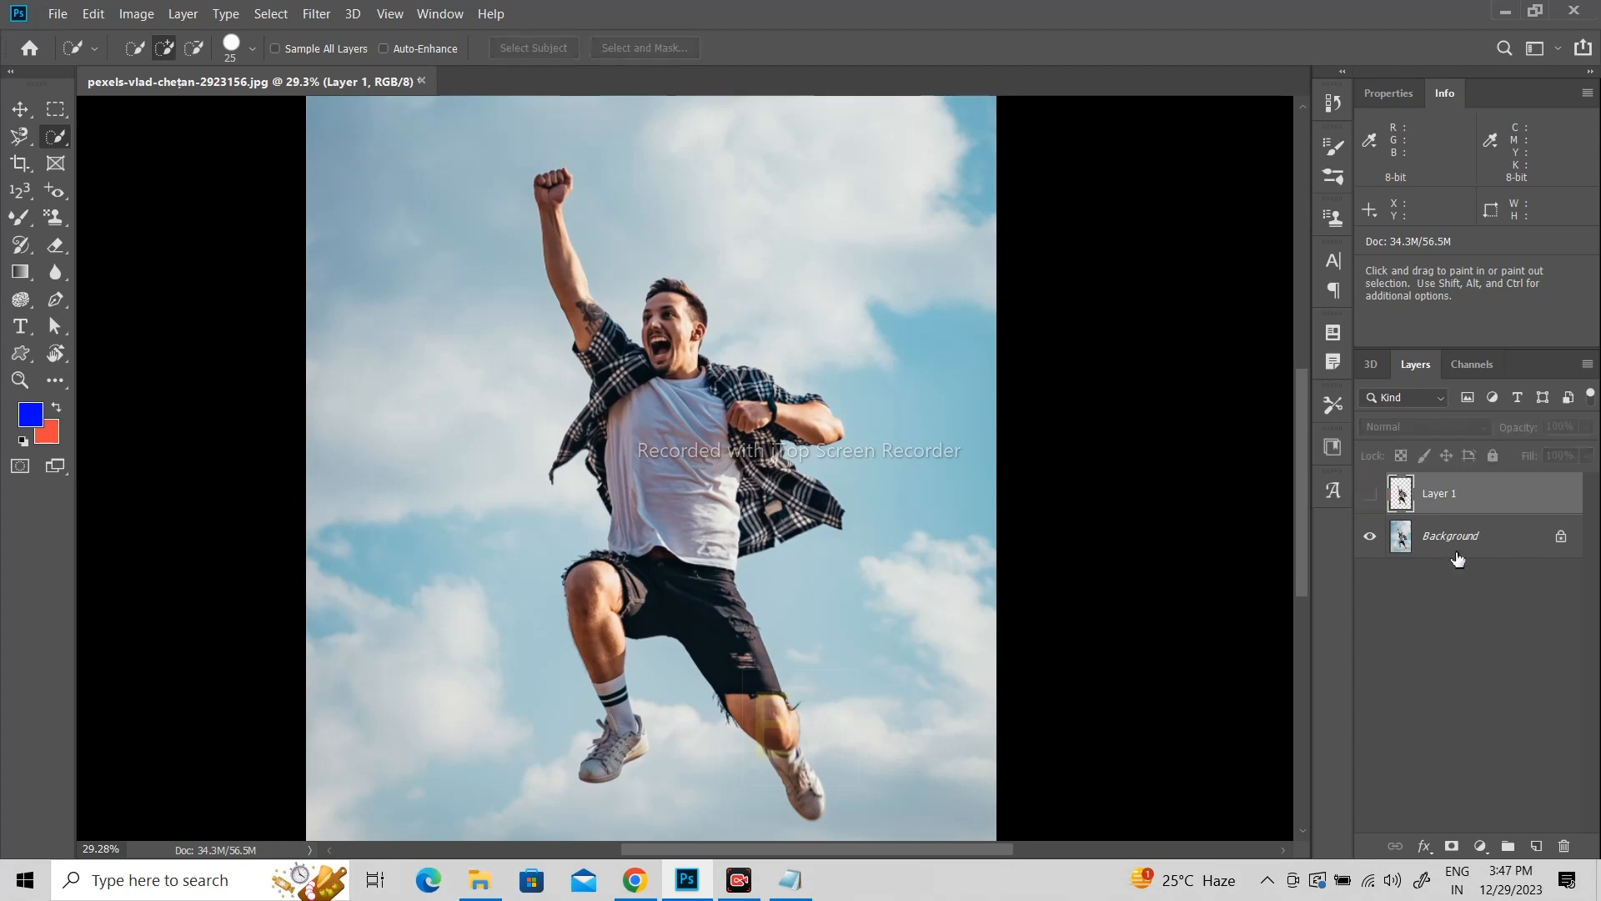
click(1459, 544)
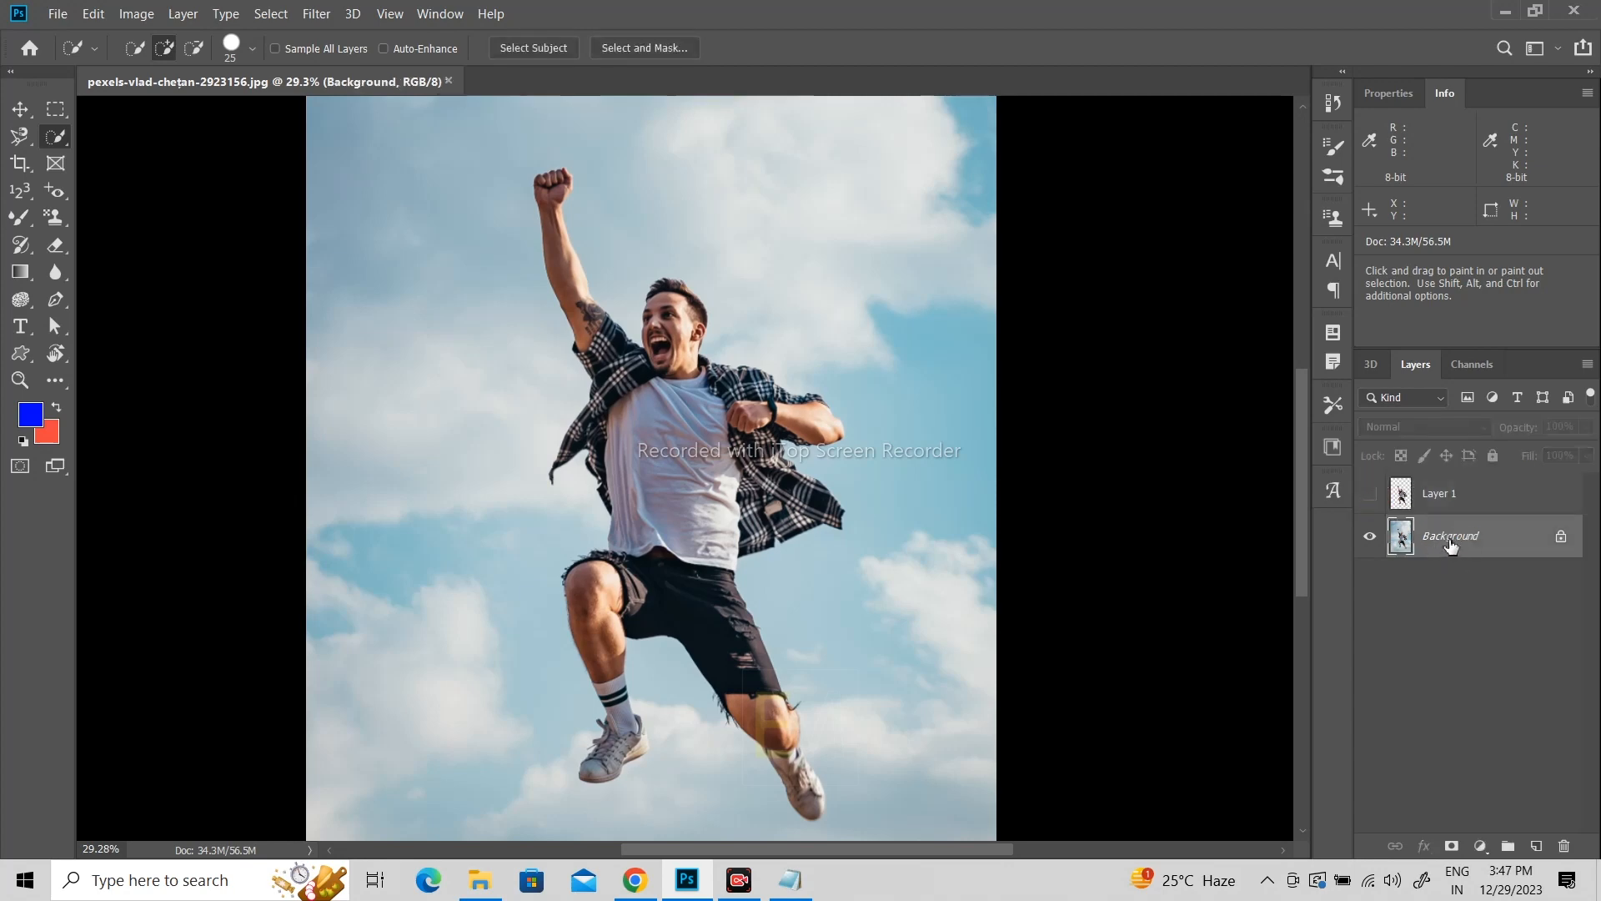
click(1372, 493)
click(320, 15)
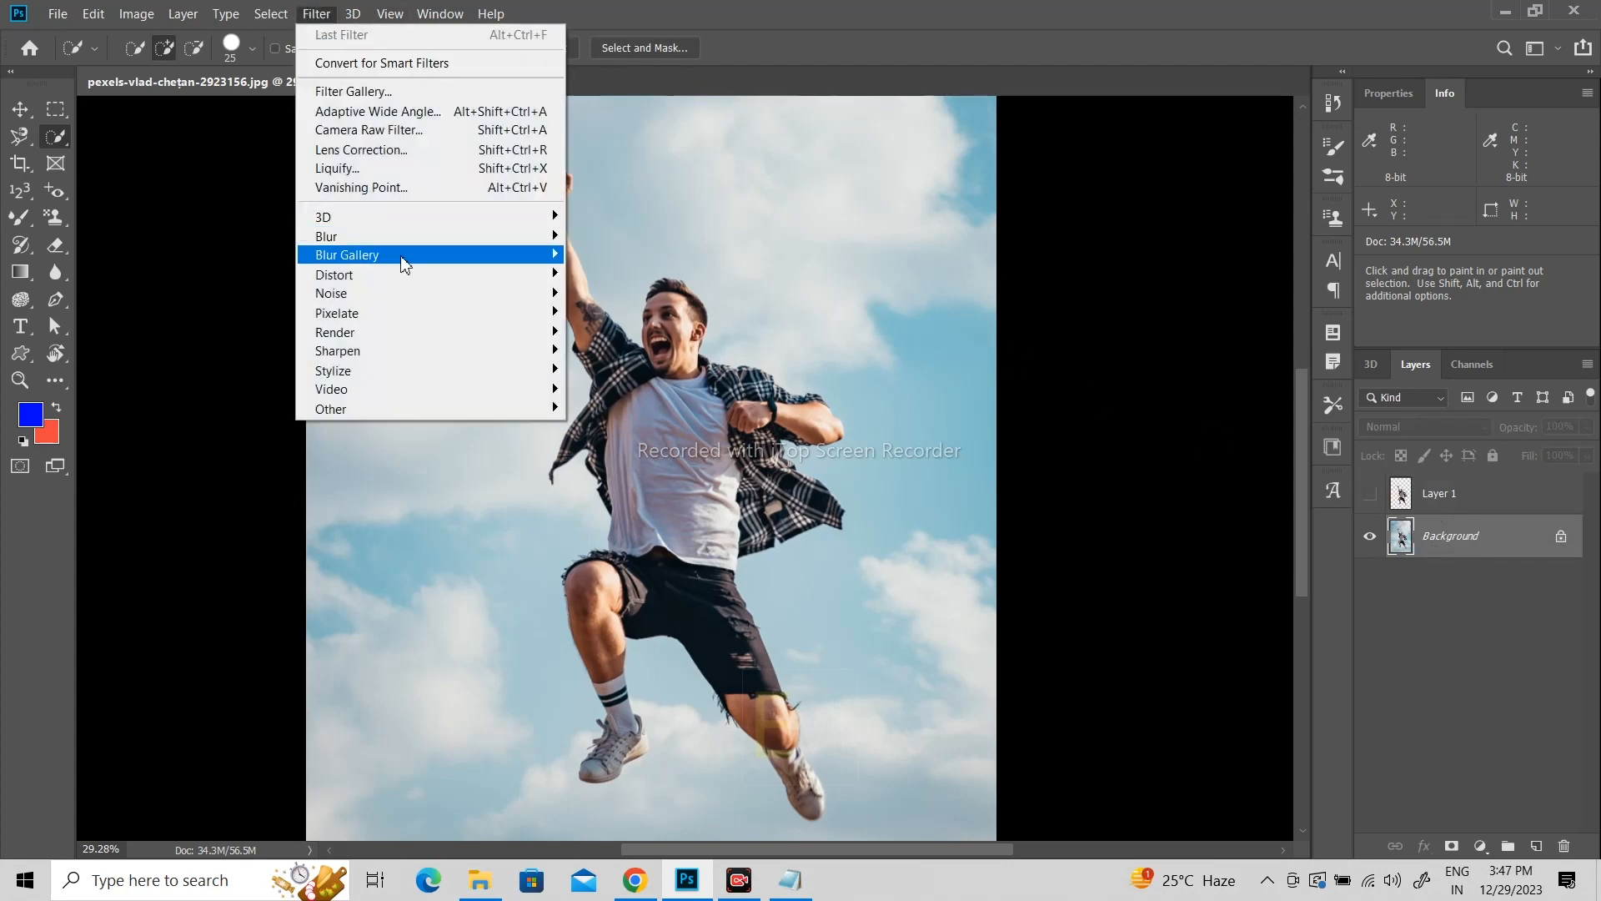
mouse_move(403, 263)
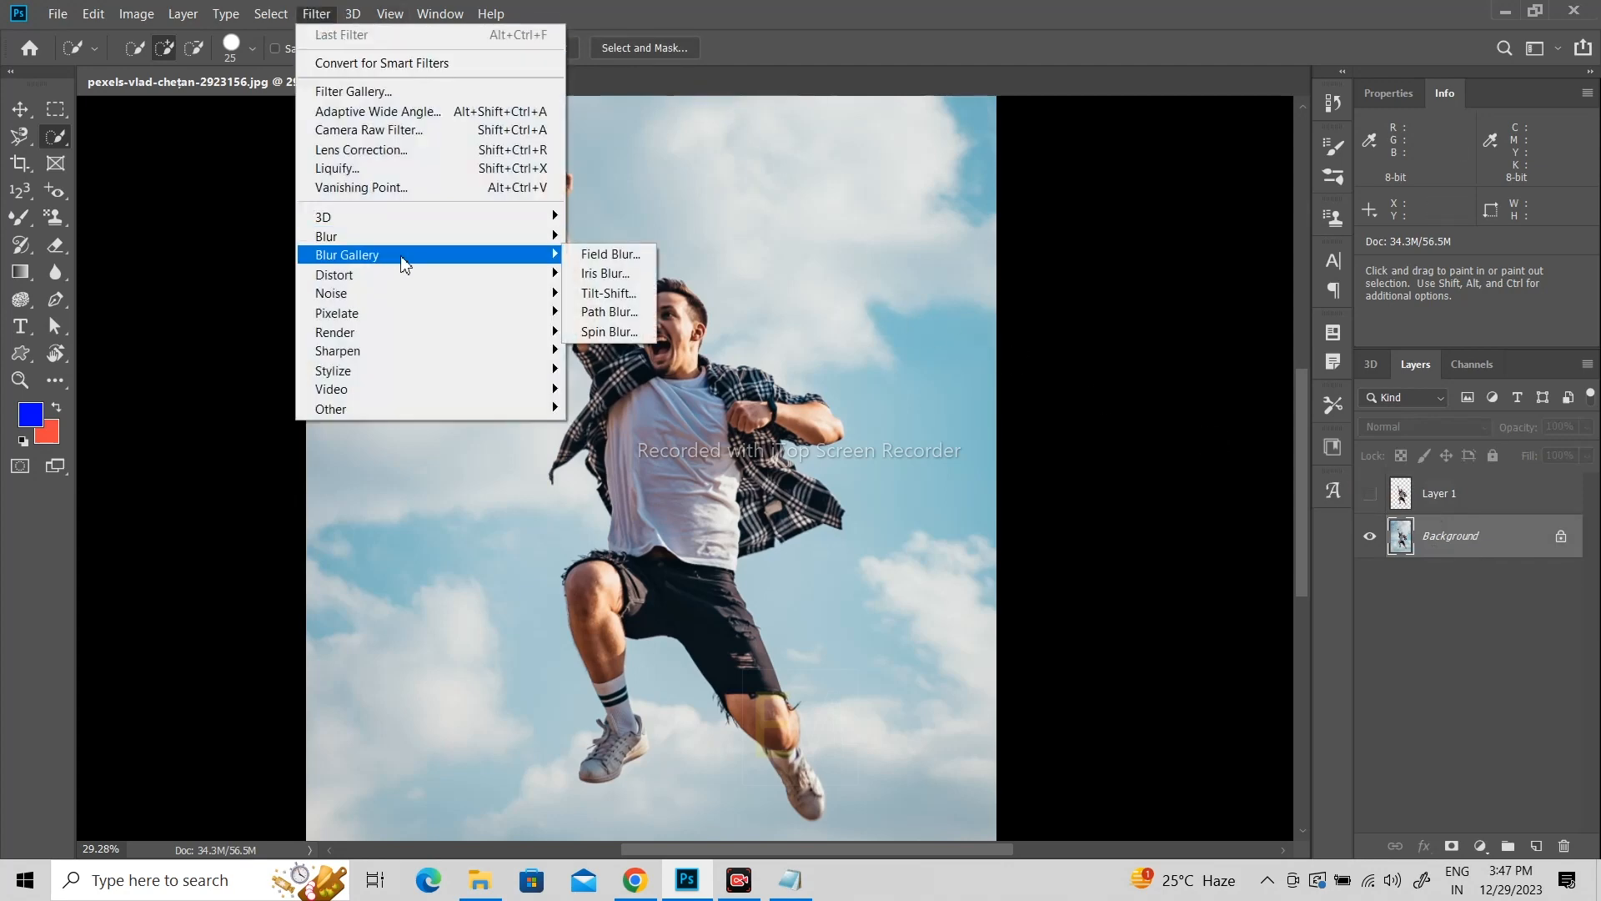
click(615, 312)
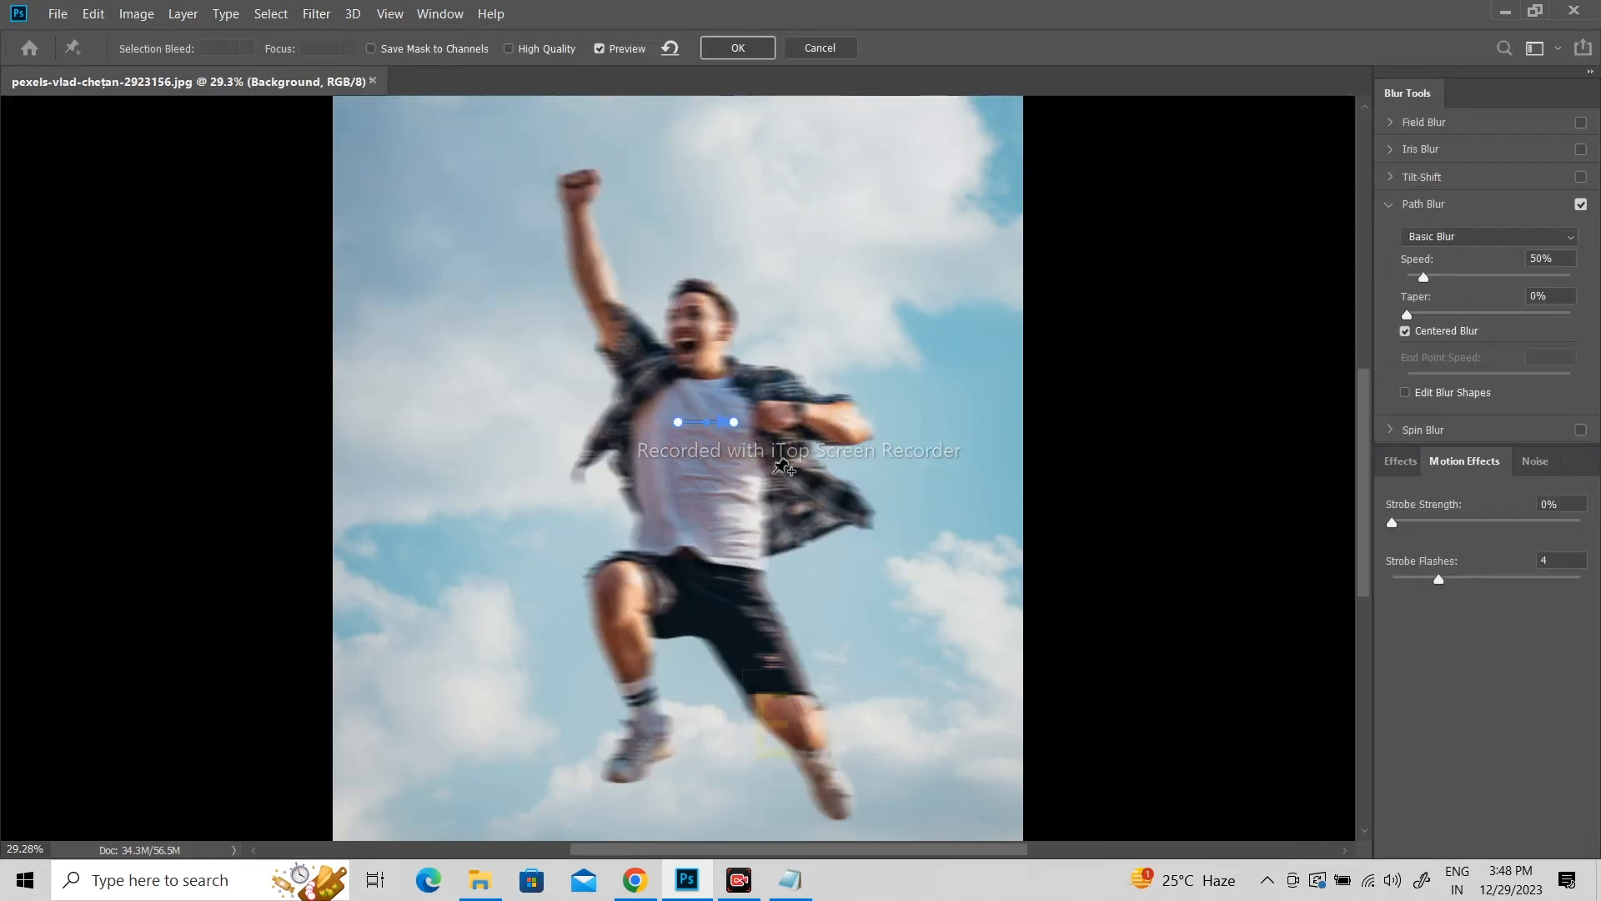
Step: Shape the blur path into a curve from the man's chest past his knee to the lower-right corner of the photo
drag(734, 423, 1017, 803)
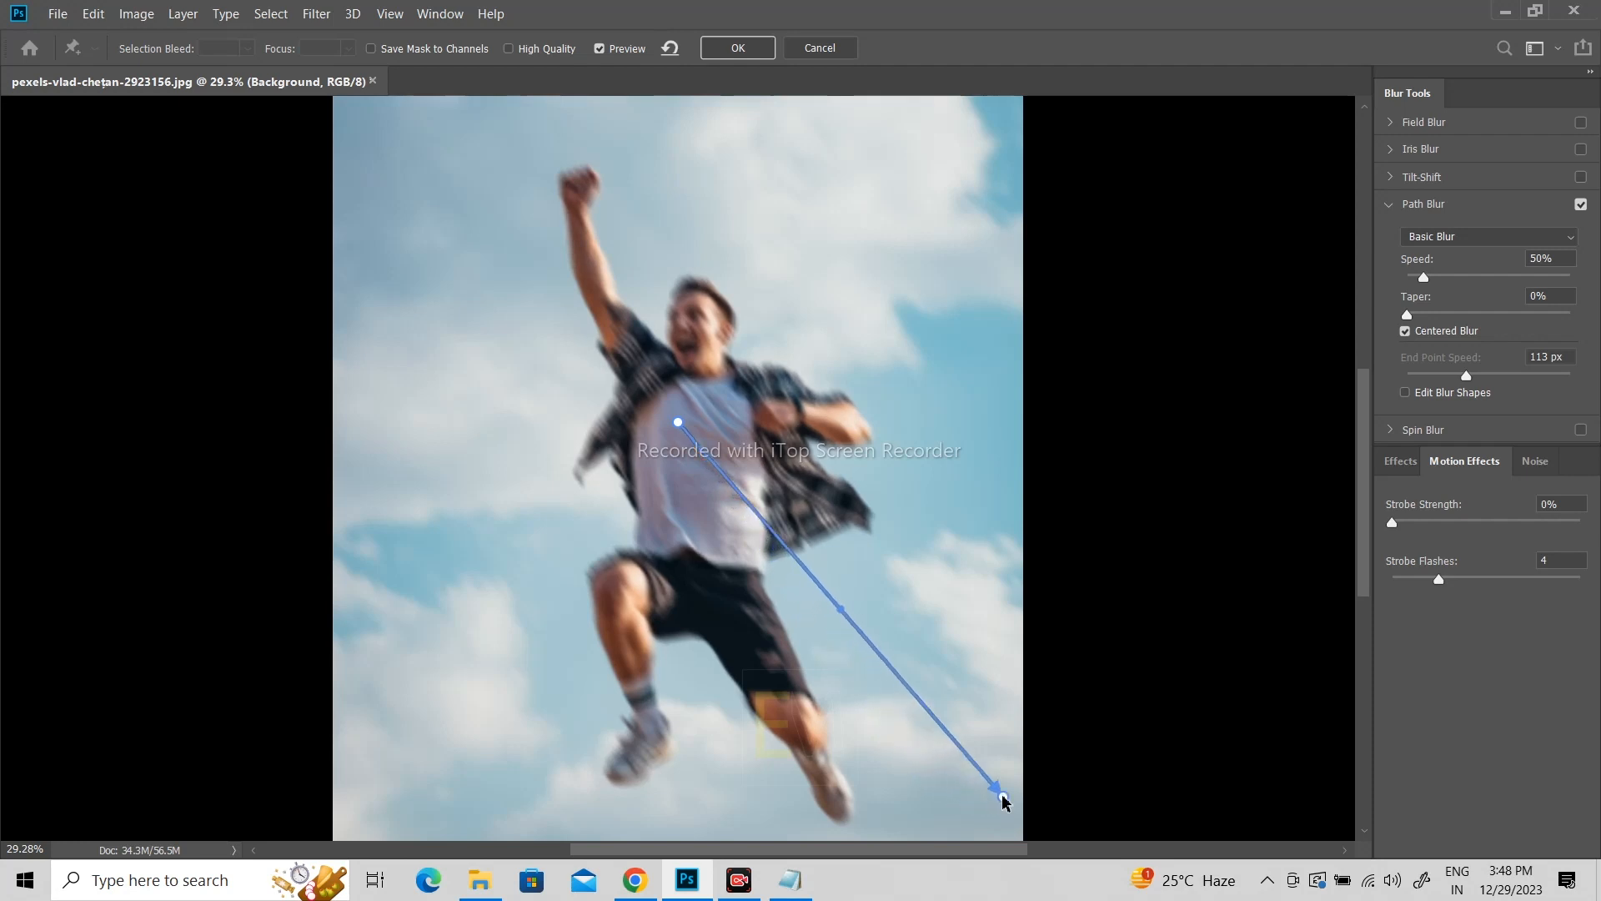
drag(841, 615, 773, 706)
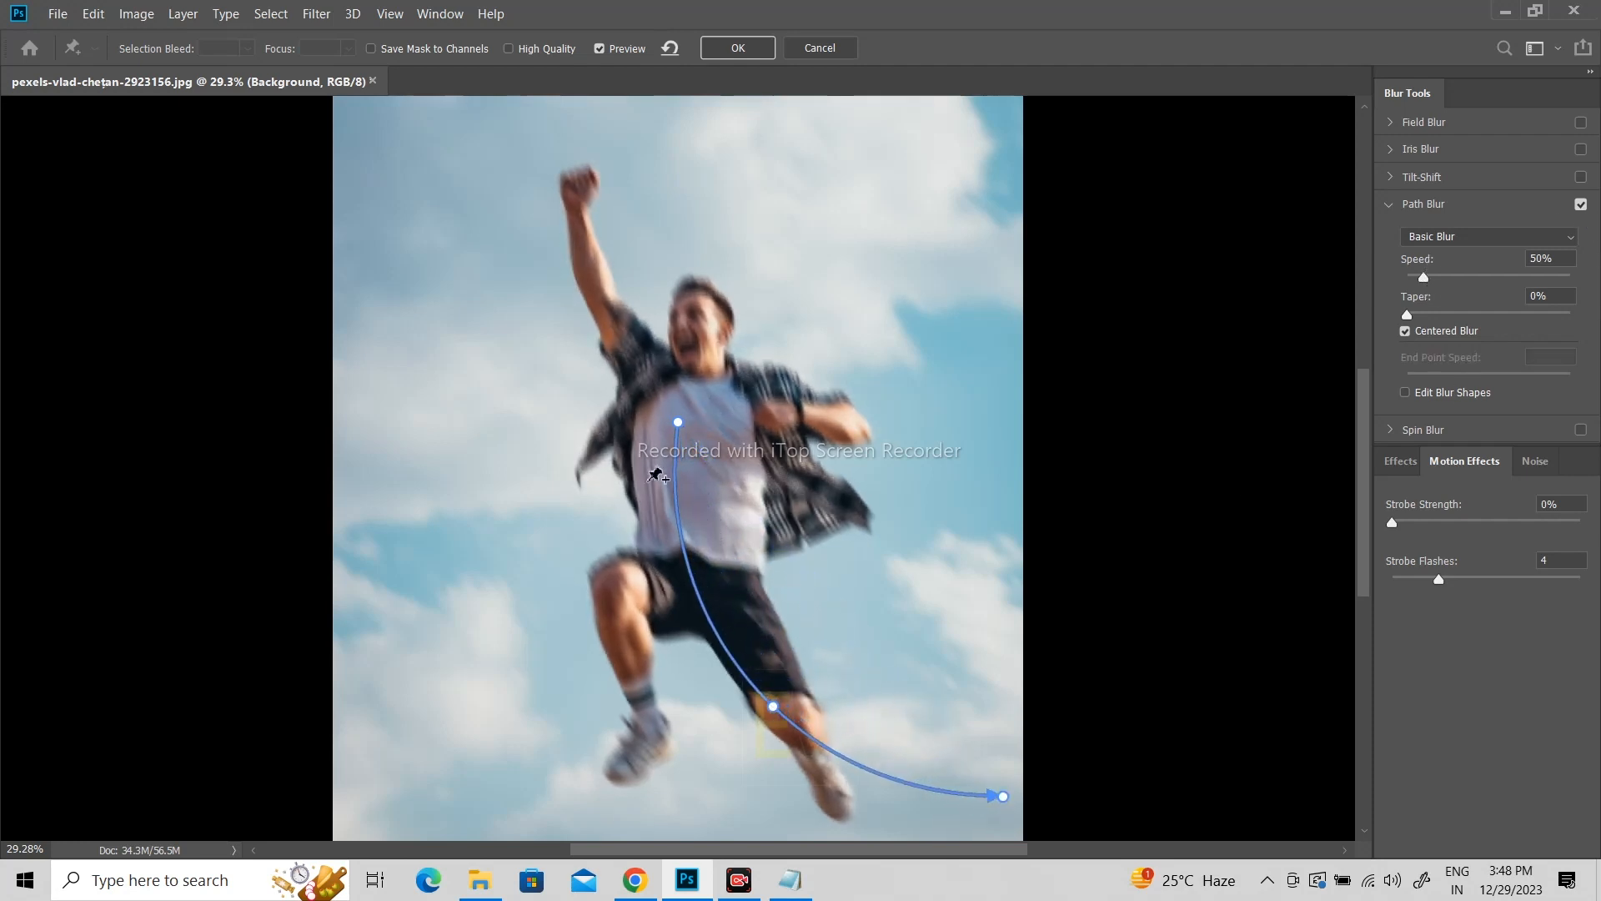
mouse_move(776, 706)
mouse_down()
mouse_move(837, 614)
mouse_move(758, 703)
mouse_up()
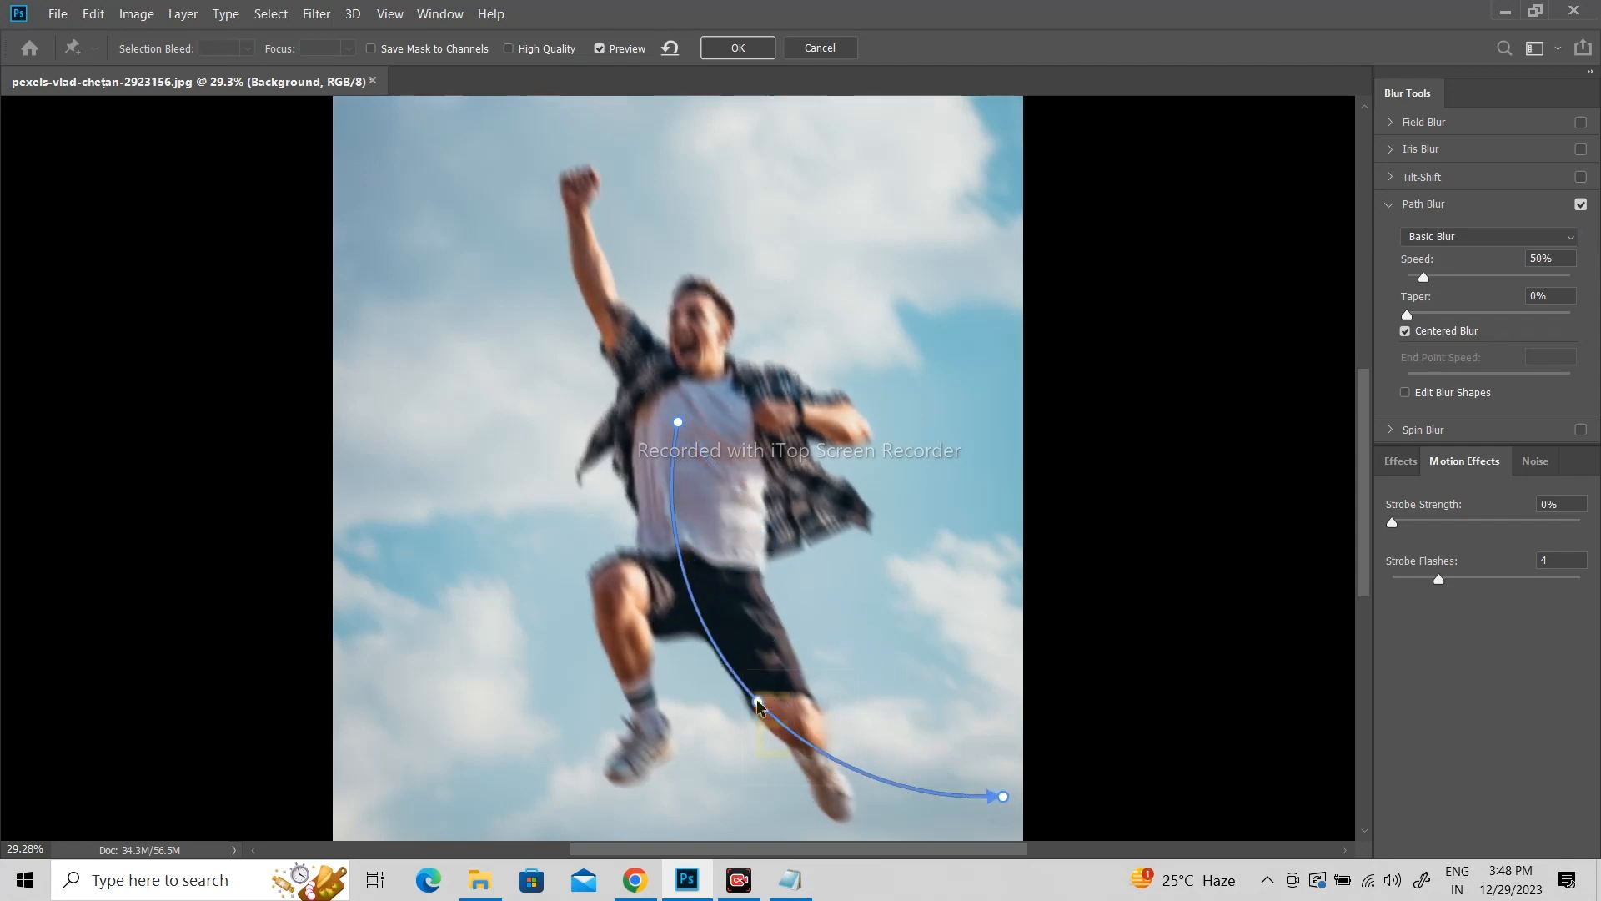
mouse_move(1005, 800)
mouse_down()
mouse_move(1026, 762)
mouse_move(1003, 792)
mouse_up()
Step: Set the path blur to Rear Sync Flash with a speed of 217% and apply the filter
drag(1424, 278, 1470, 333)
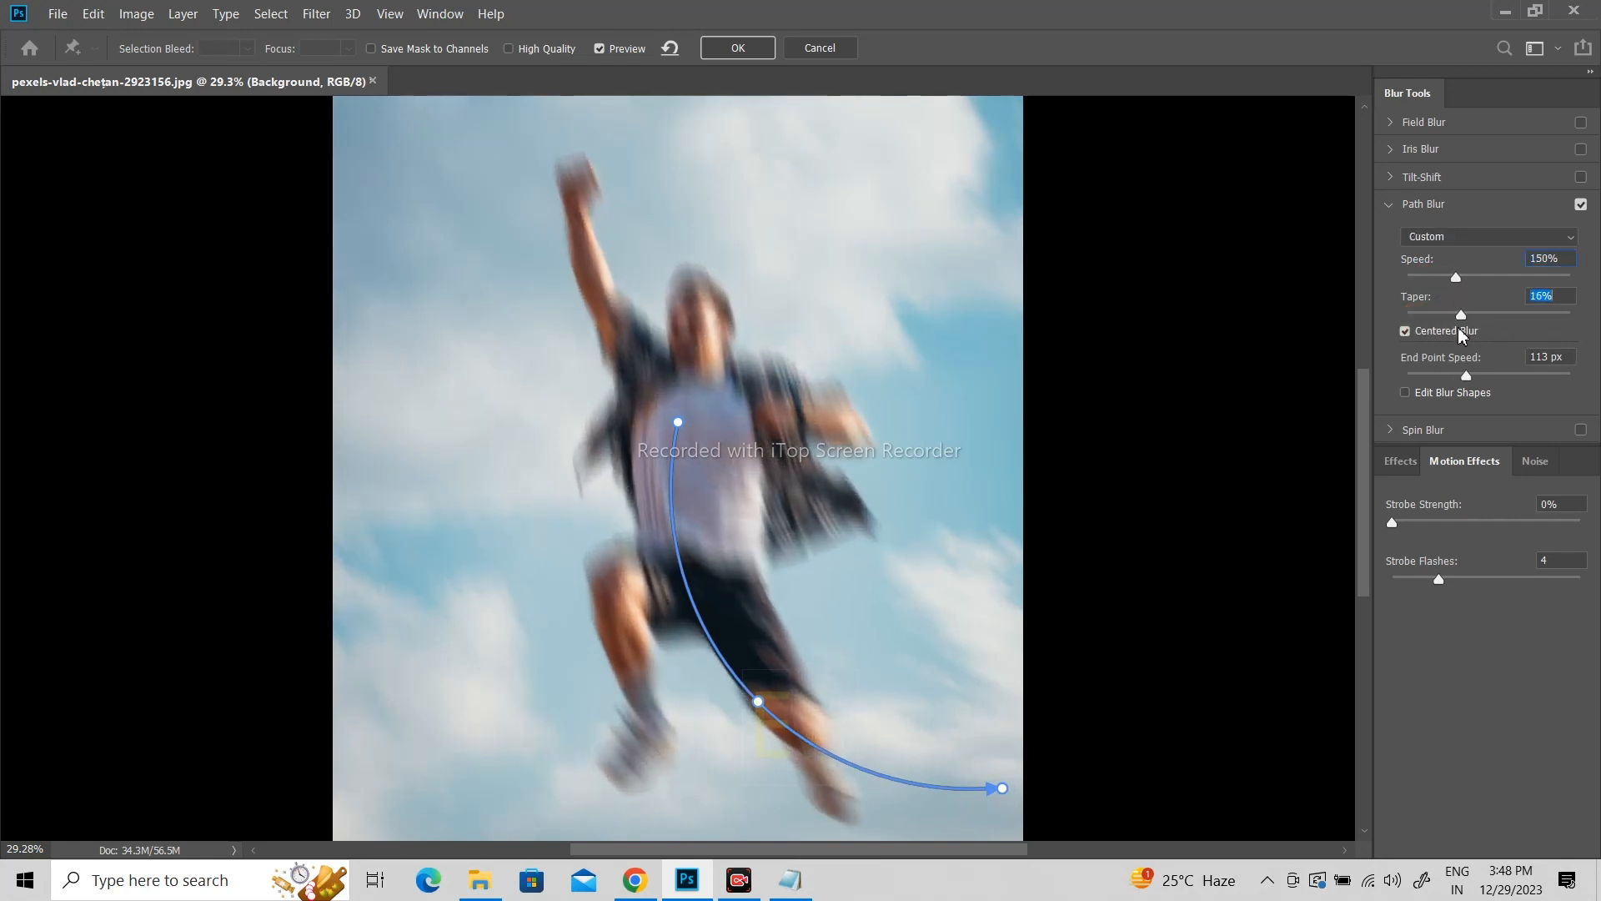
mouse_move(1393, 529)
mouse_down()
mouse_move(1458, 528)
mouse_move(1415, 525)
mouse_up()
click(1466, 239)
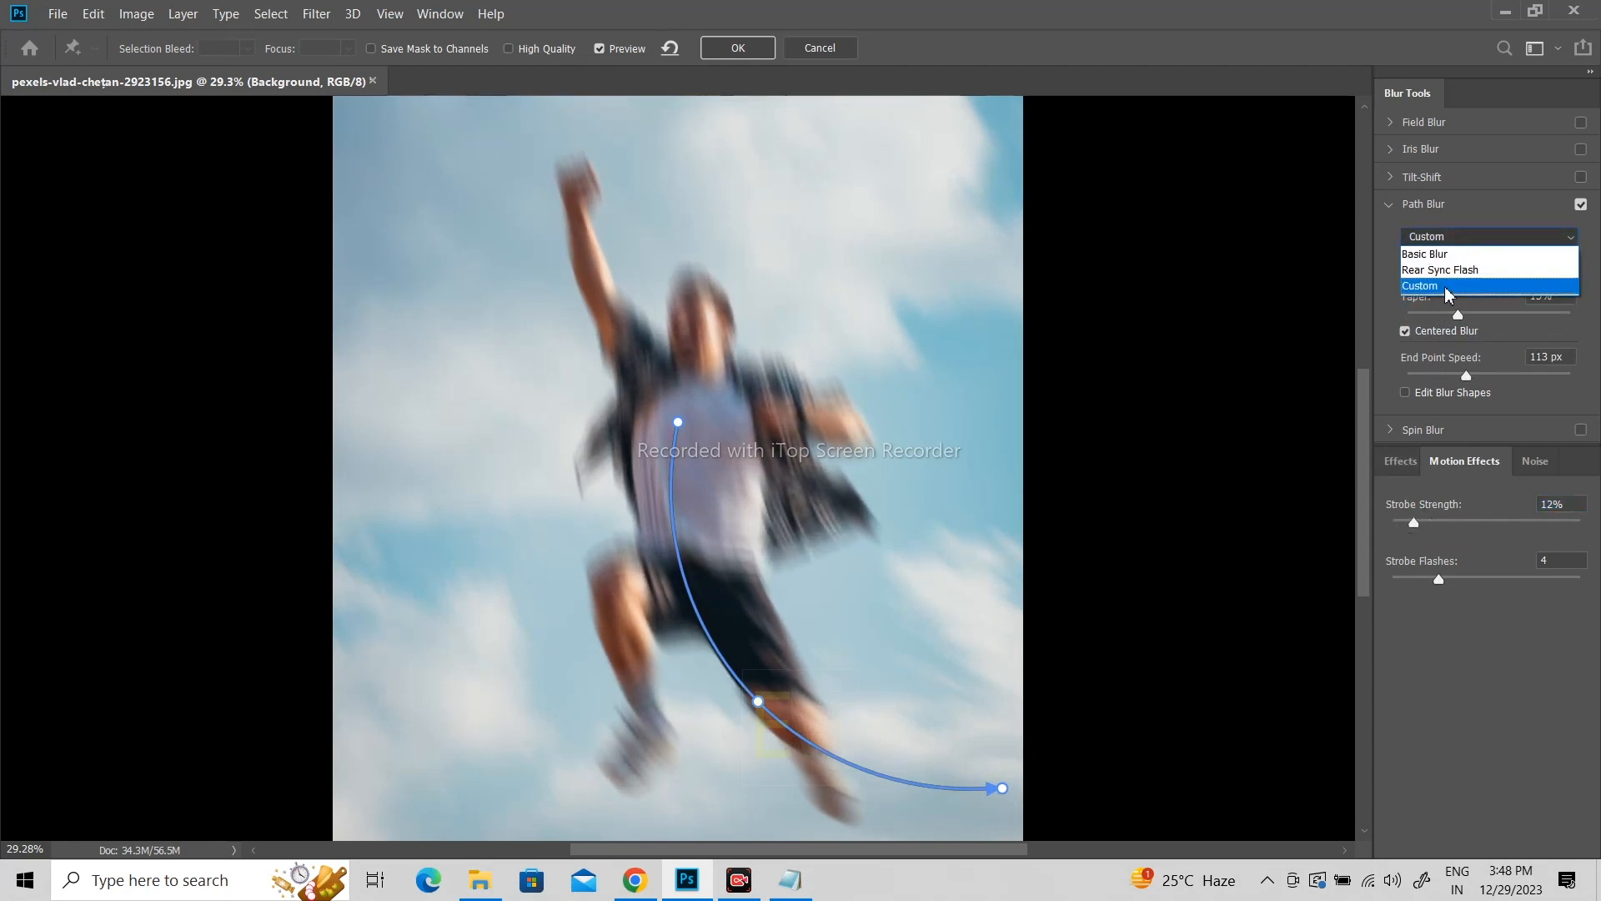
click(1451, 269)
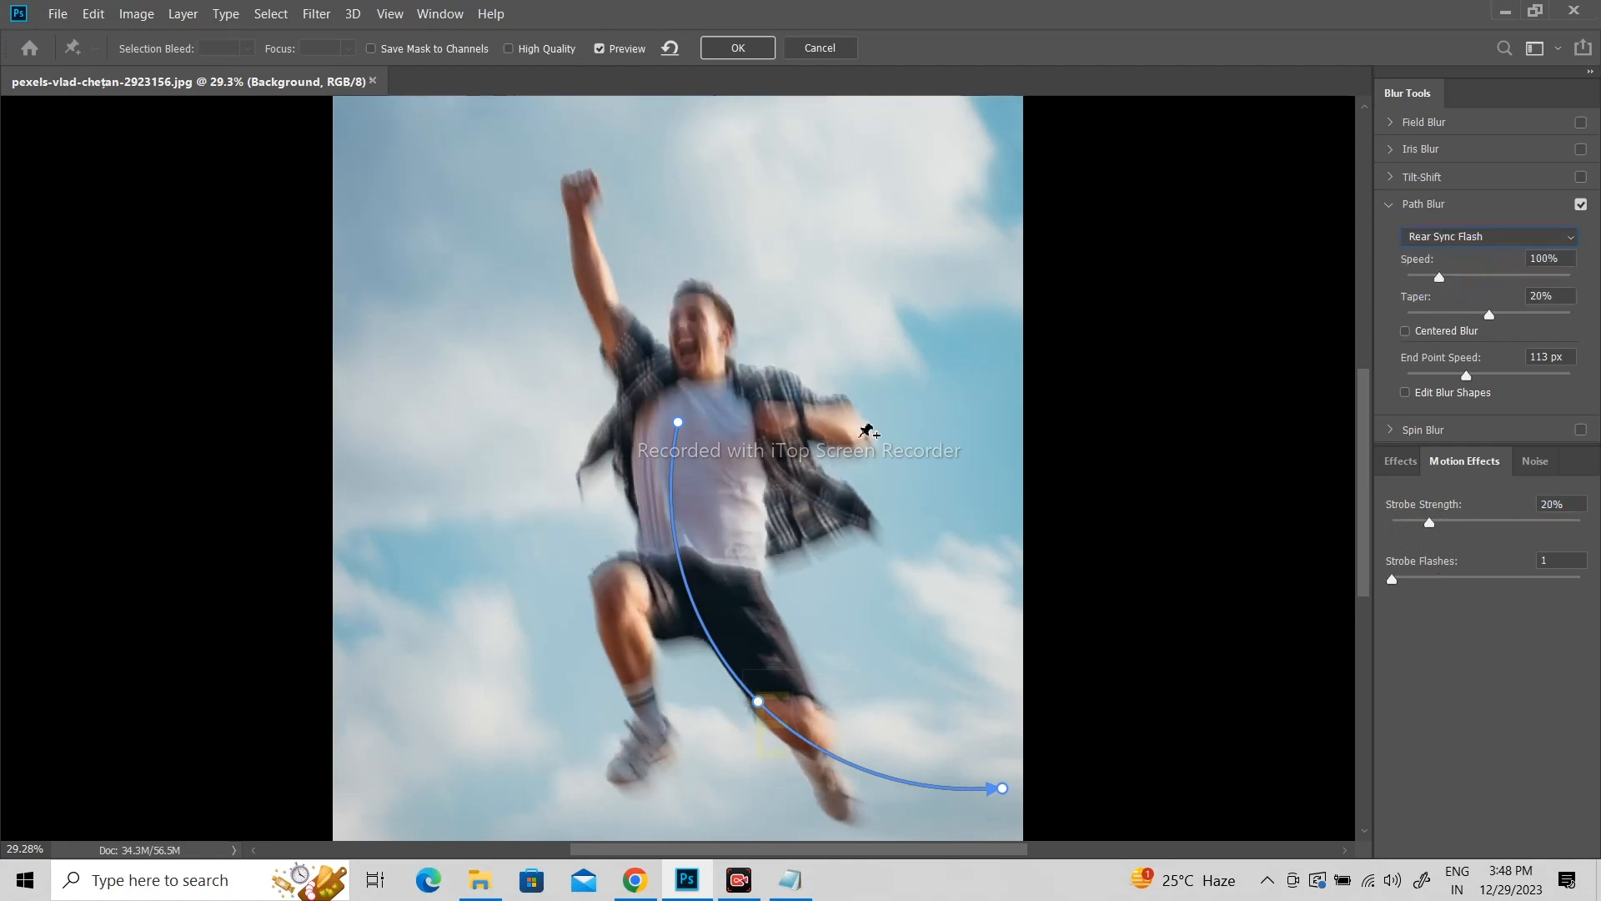
drag(1446, 284, 1479, 287)
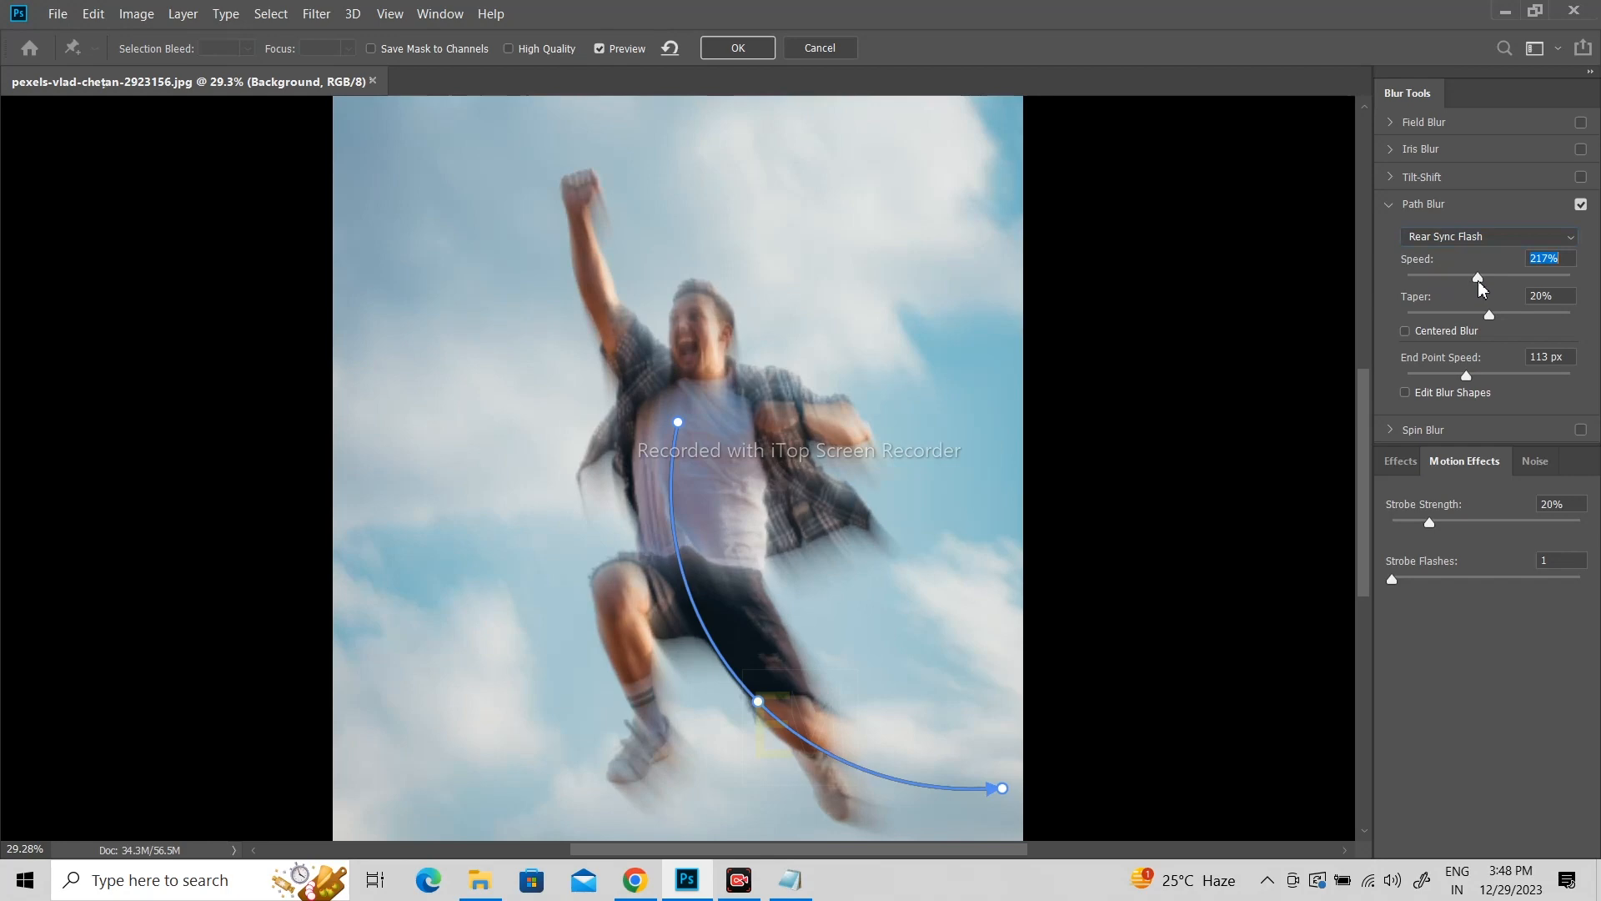
click(738, 48)
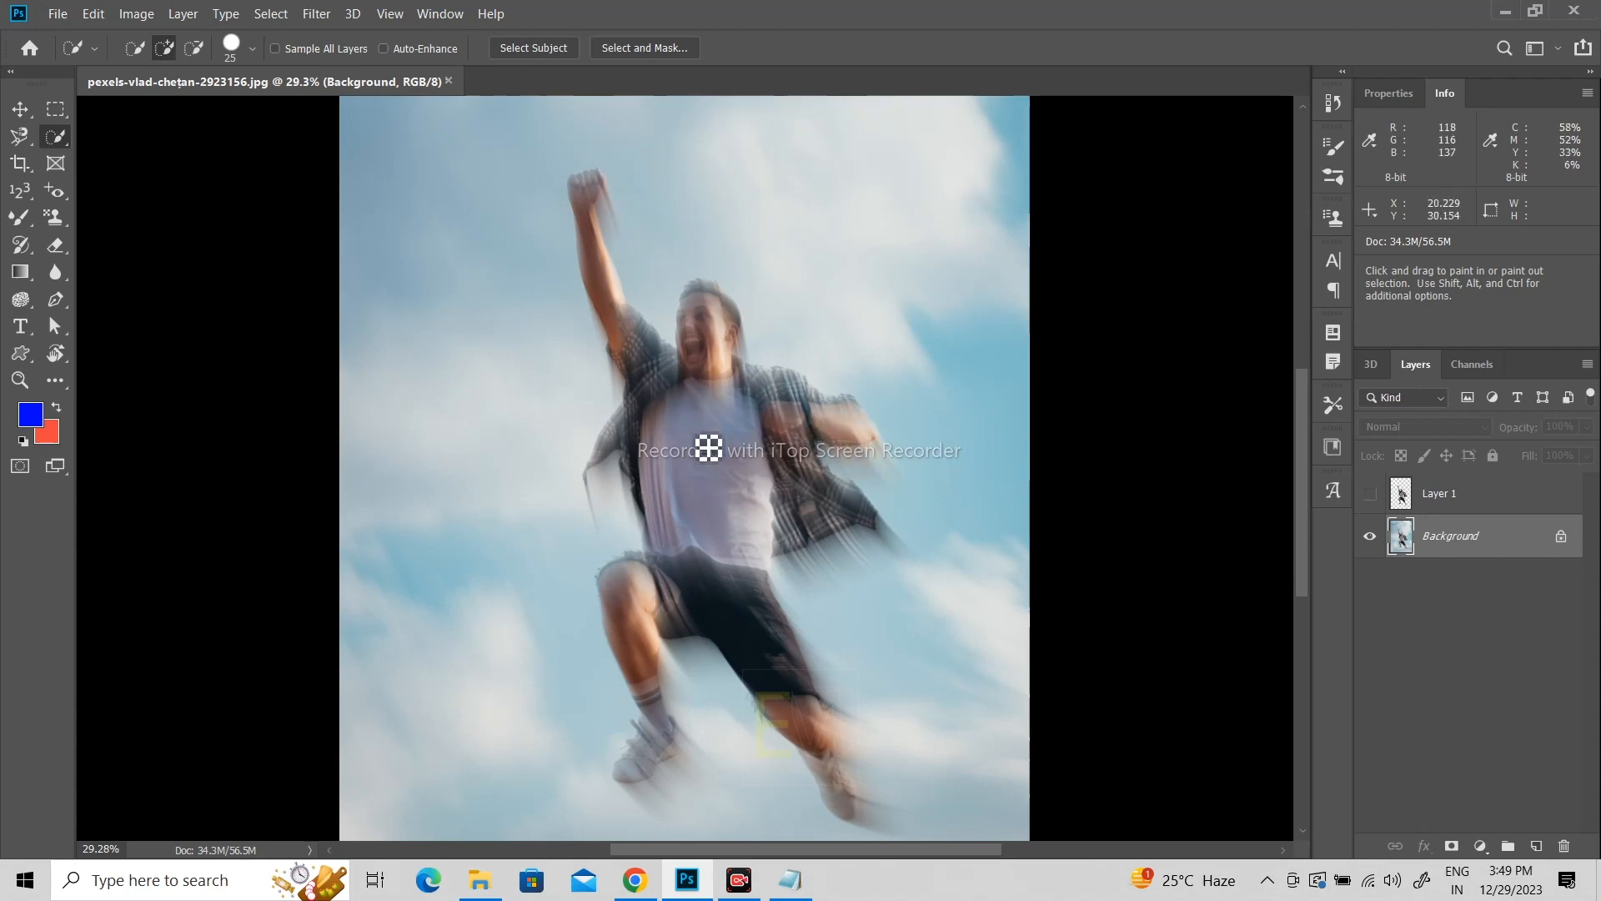
Step: Show Layer 1 over the blurred background and add a layer mask to it
click(1461, 496)
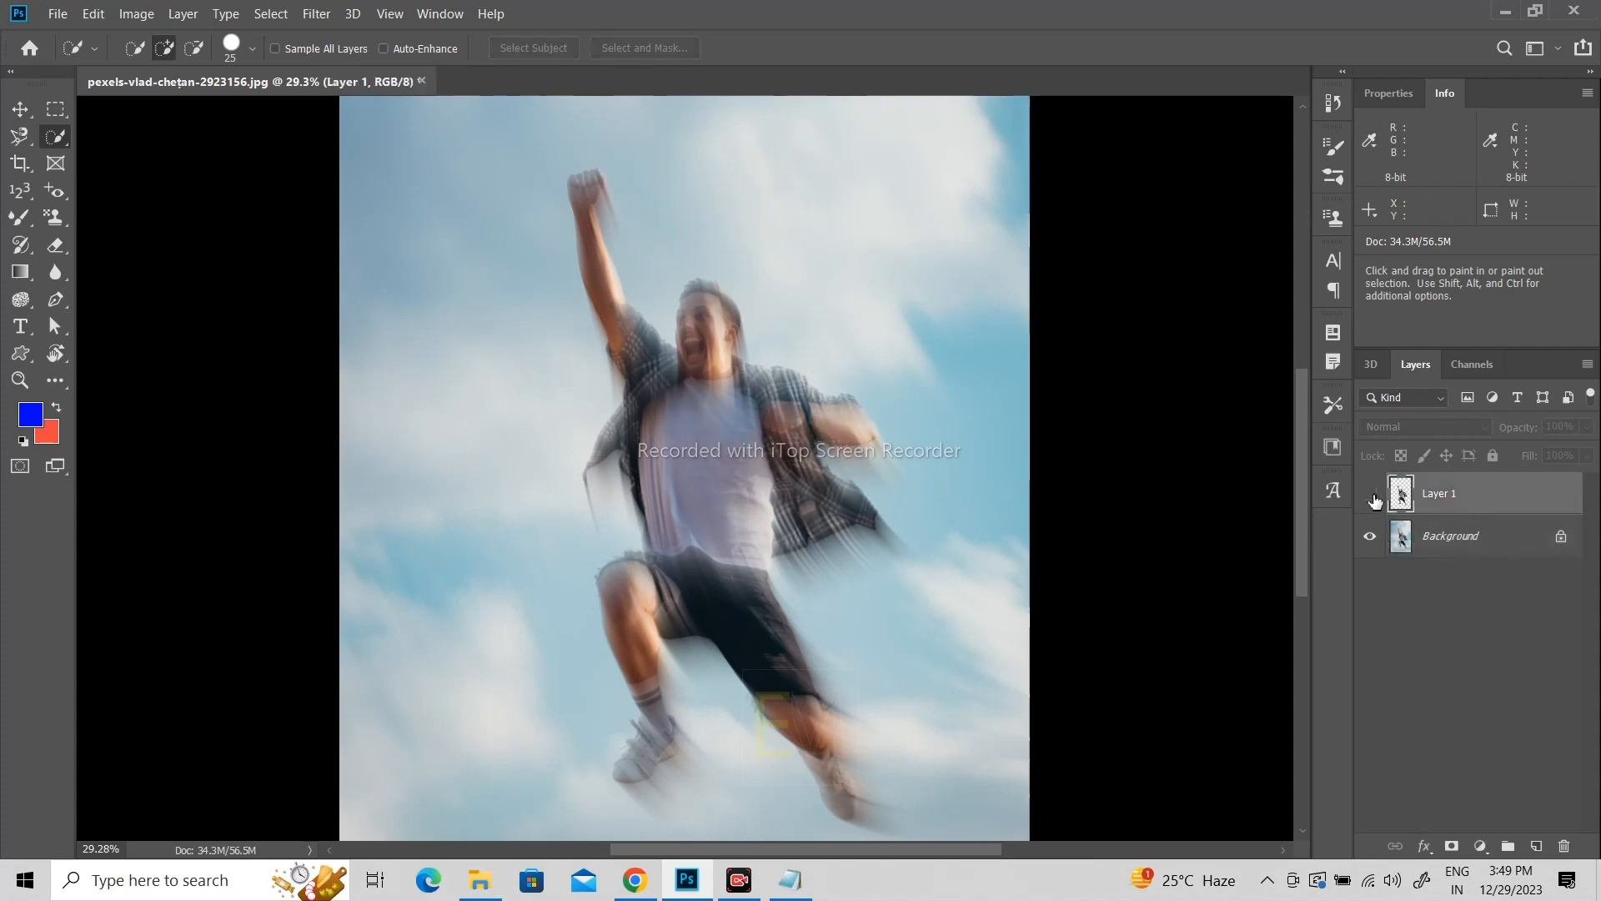
click(1371, 495)
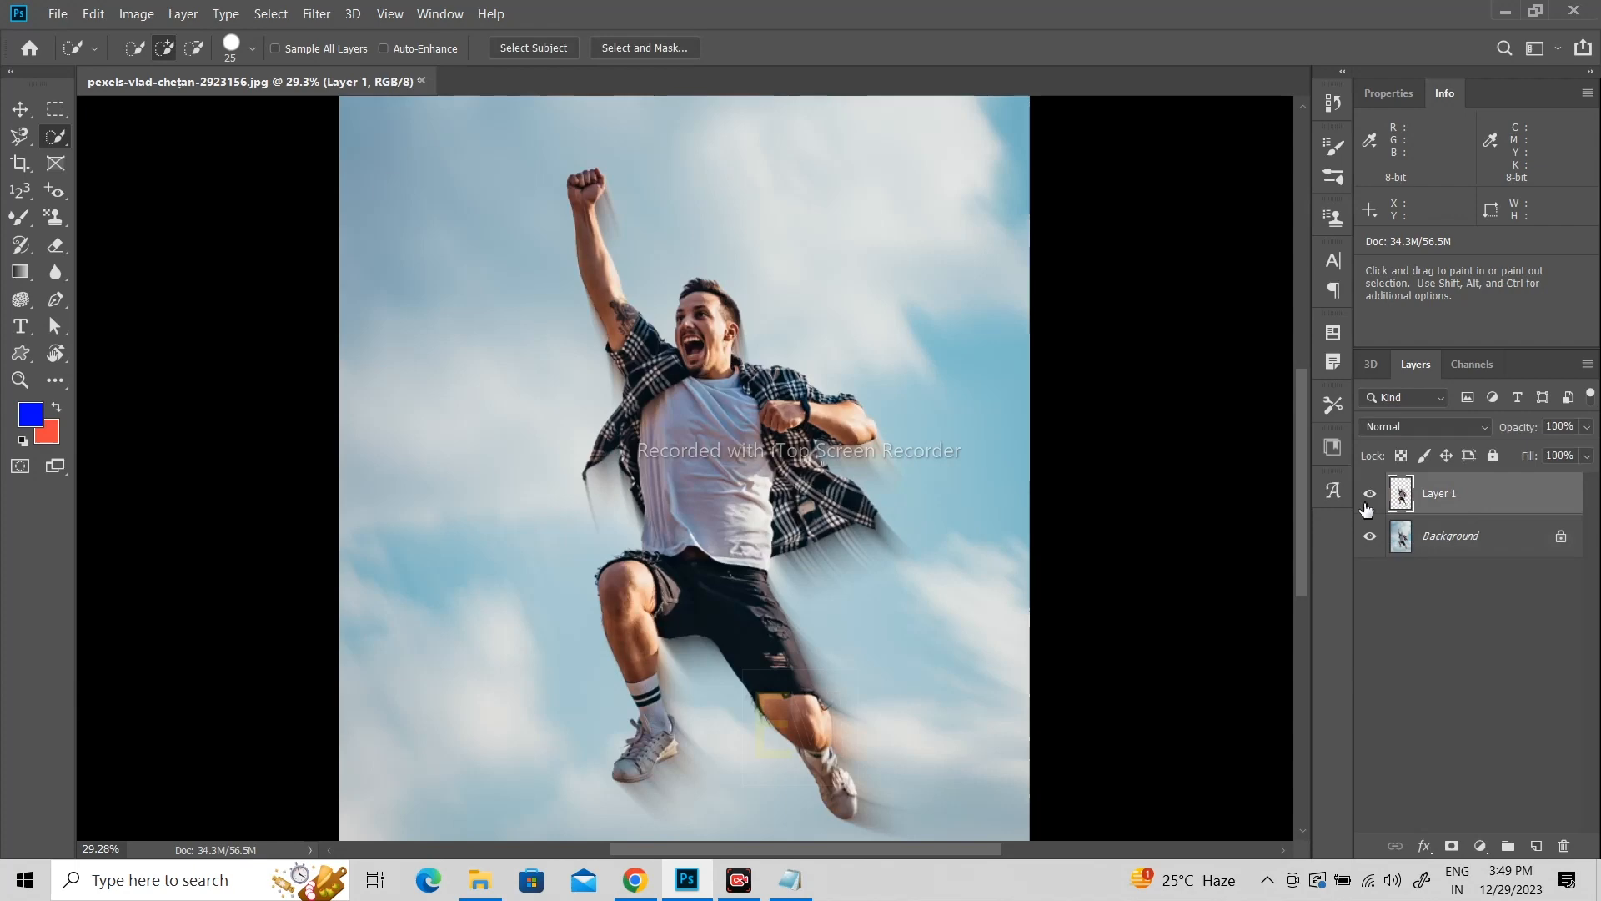
scroll(750, 367, up, 5)
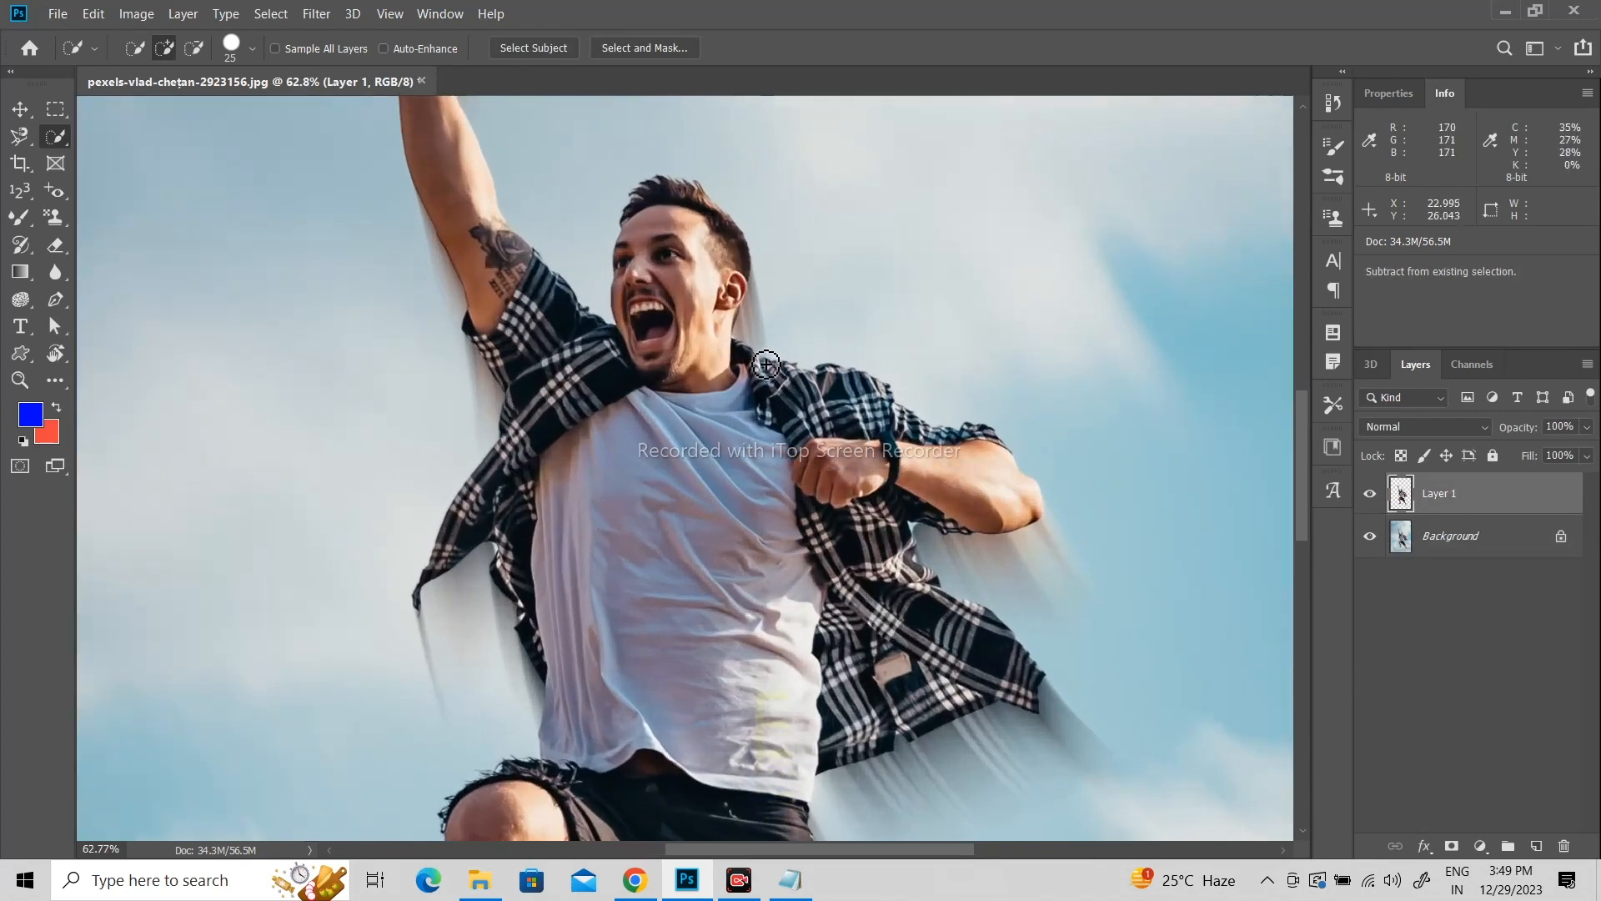
scroll(741, 320, down, 3)
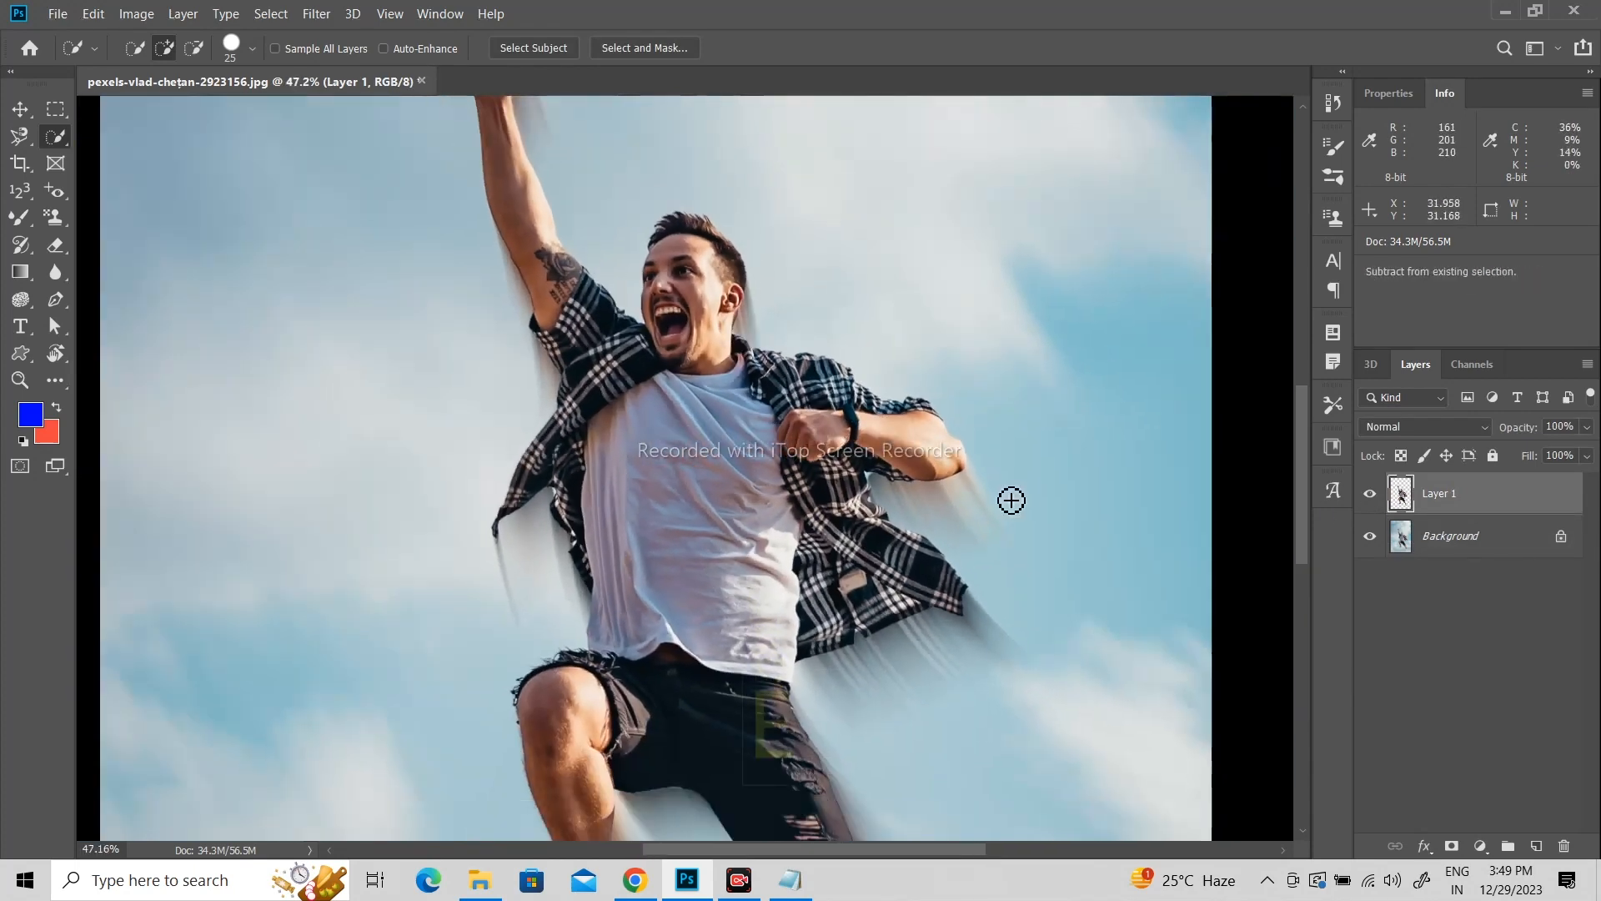
scroll(1012, 500, up, 3)
scroll(1017, 504, down, 4)
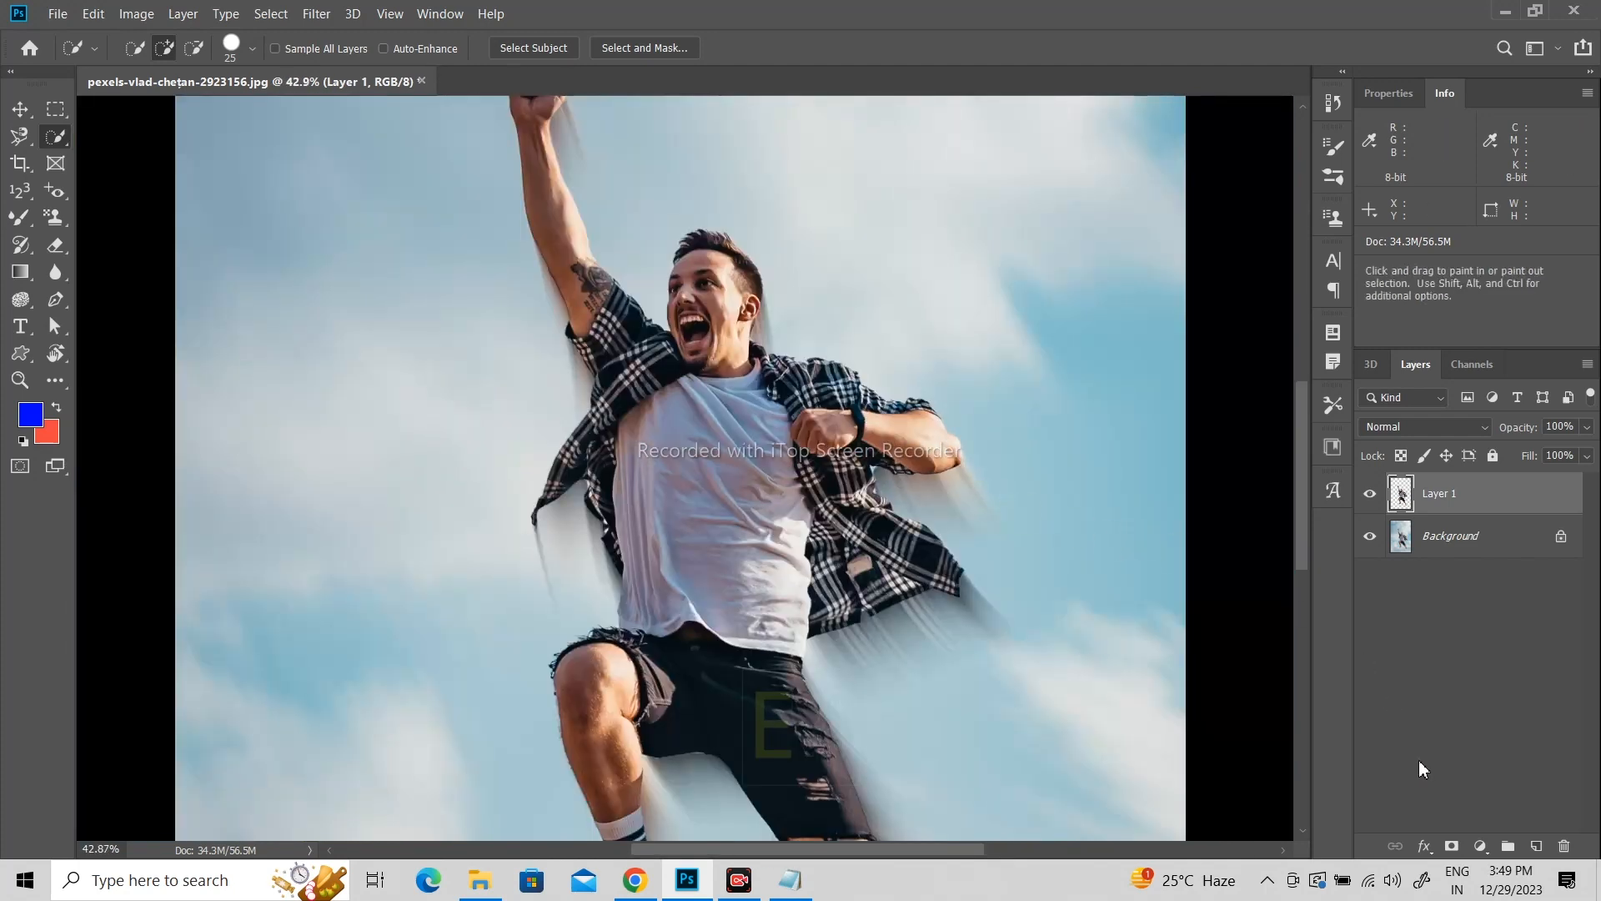
click(1452, 847)
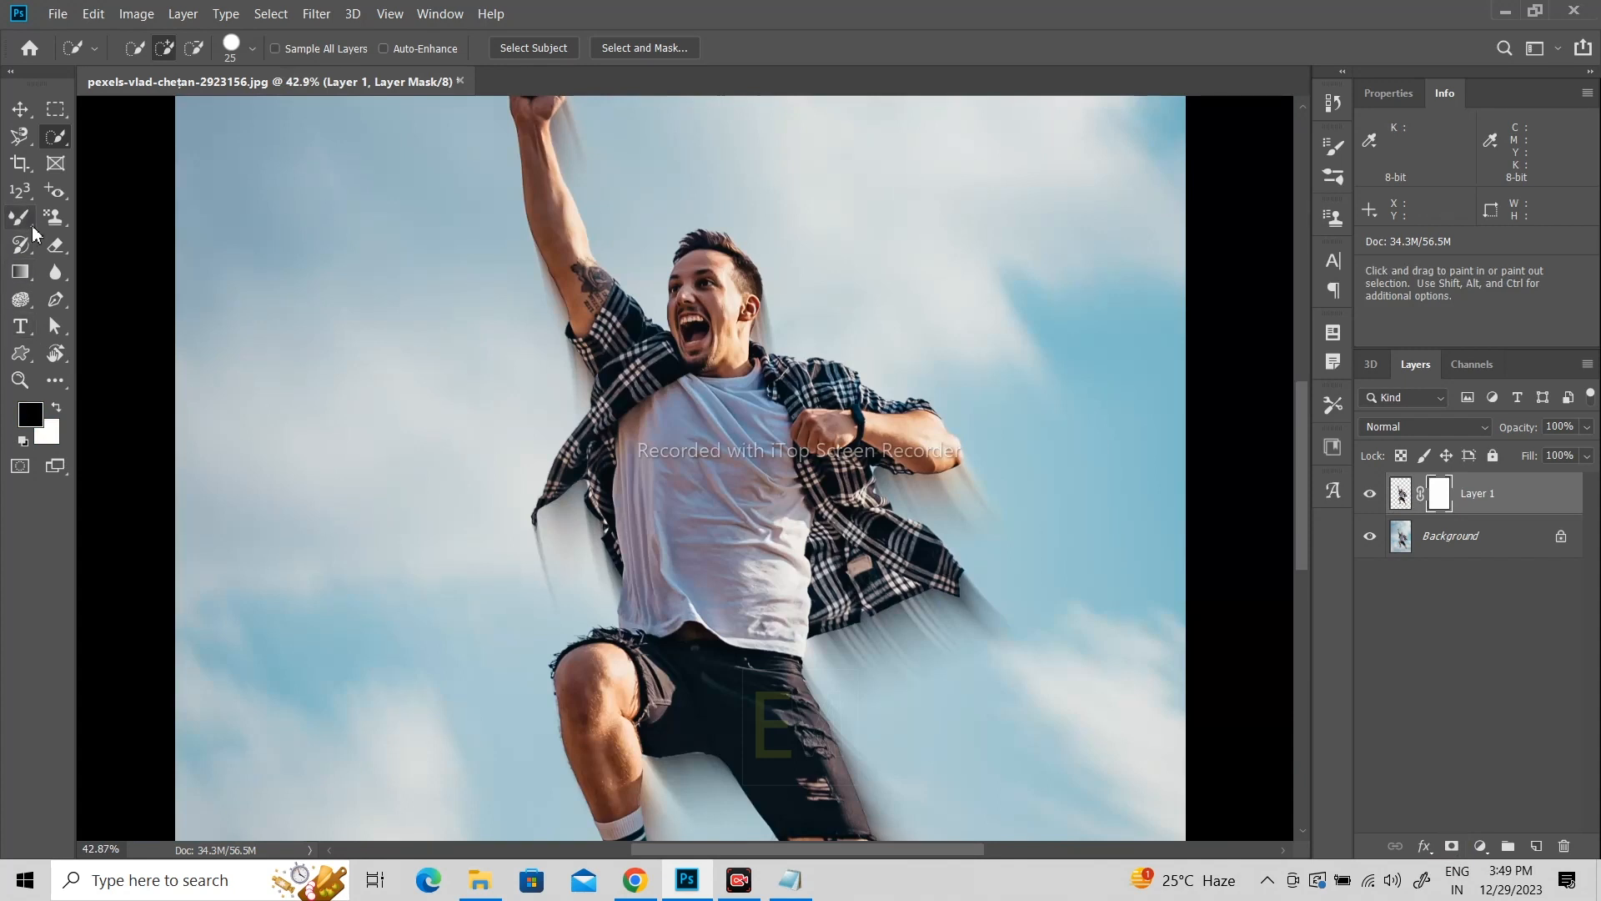
Step: Choose the Brush tool with the Soft Round tip from the General Brushes
click(32, 229)
click(97, 219)
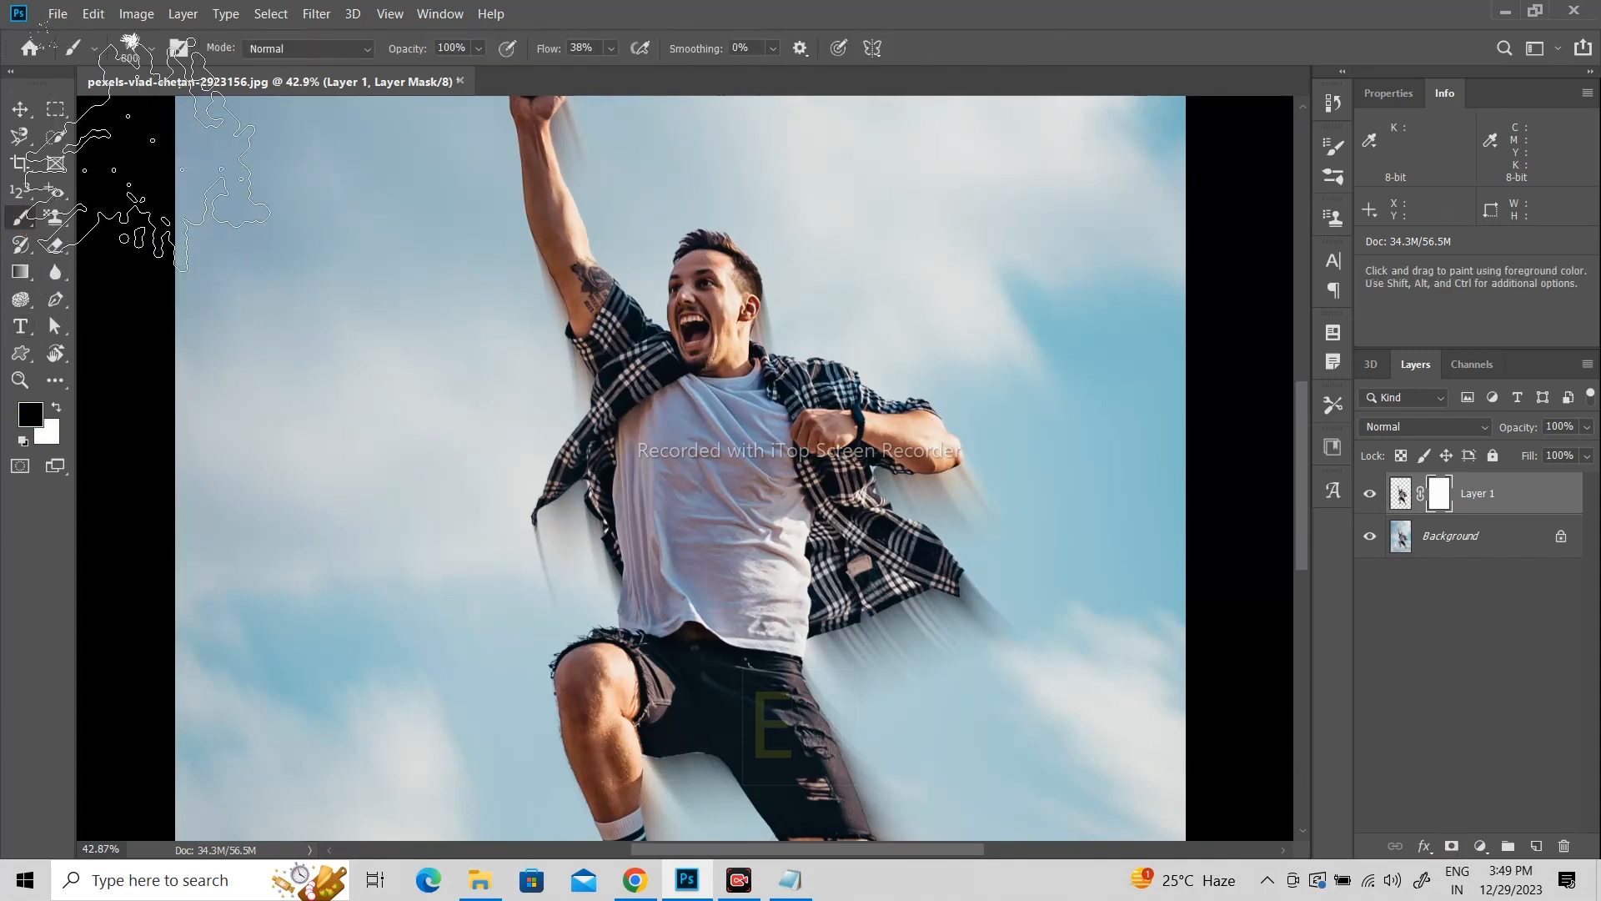
click(153, 50)
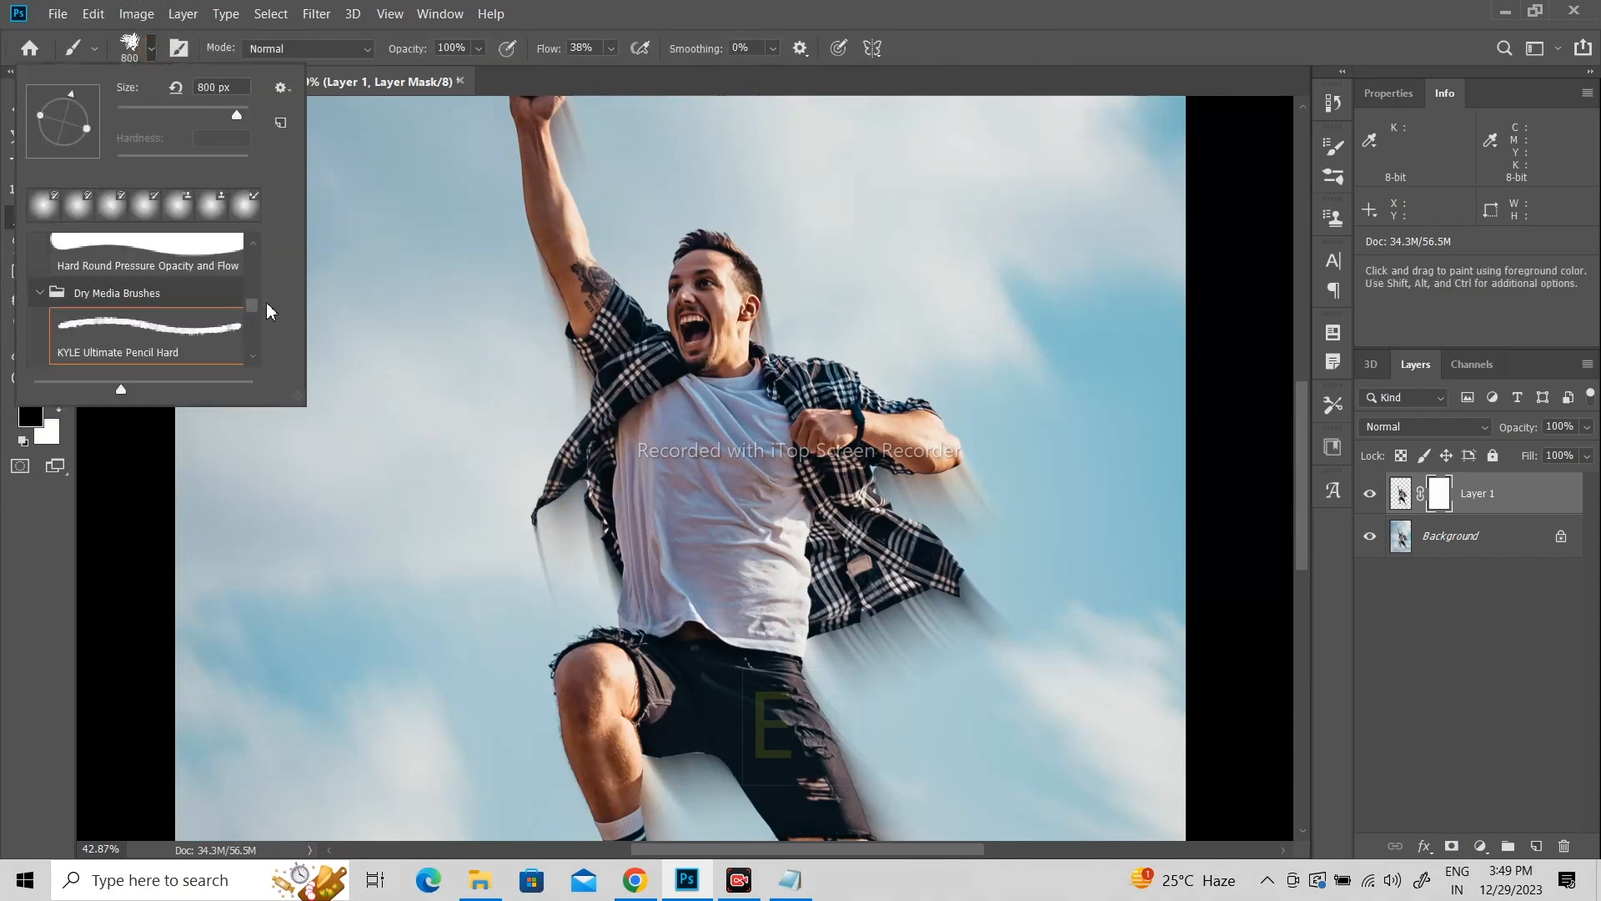
drag(255, 315, 252, 250)
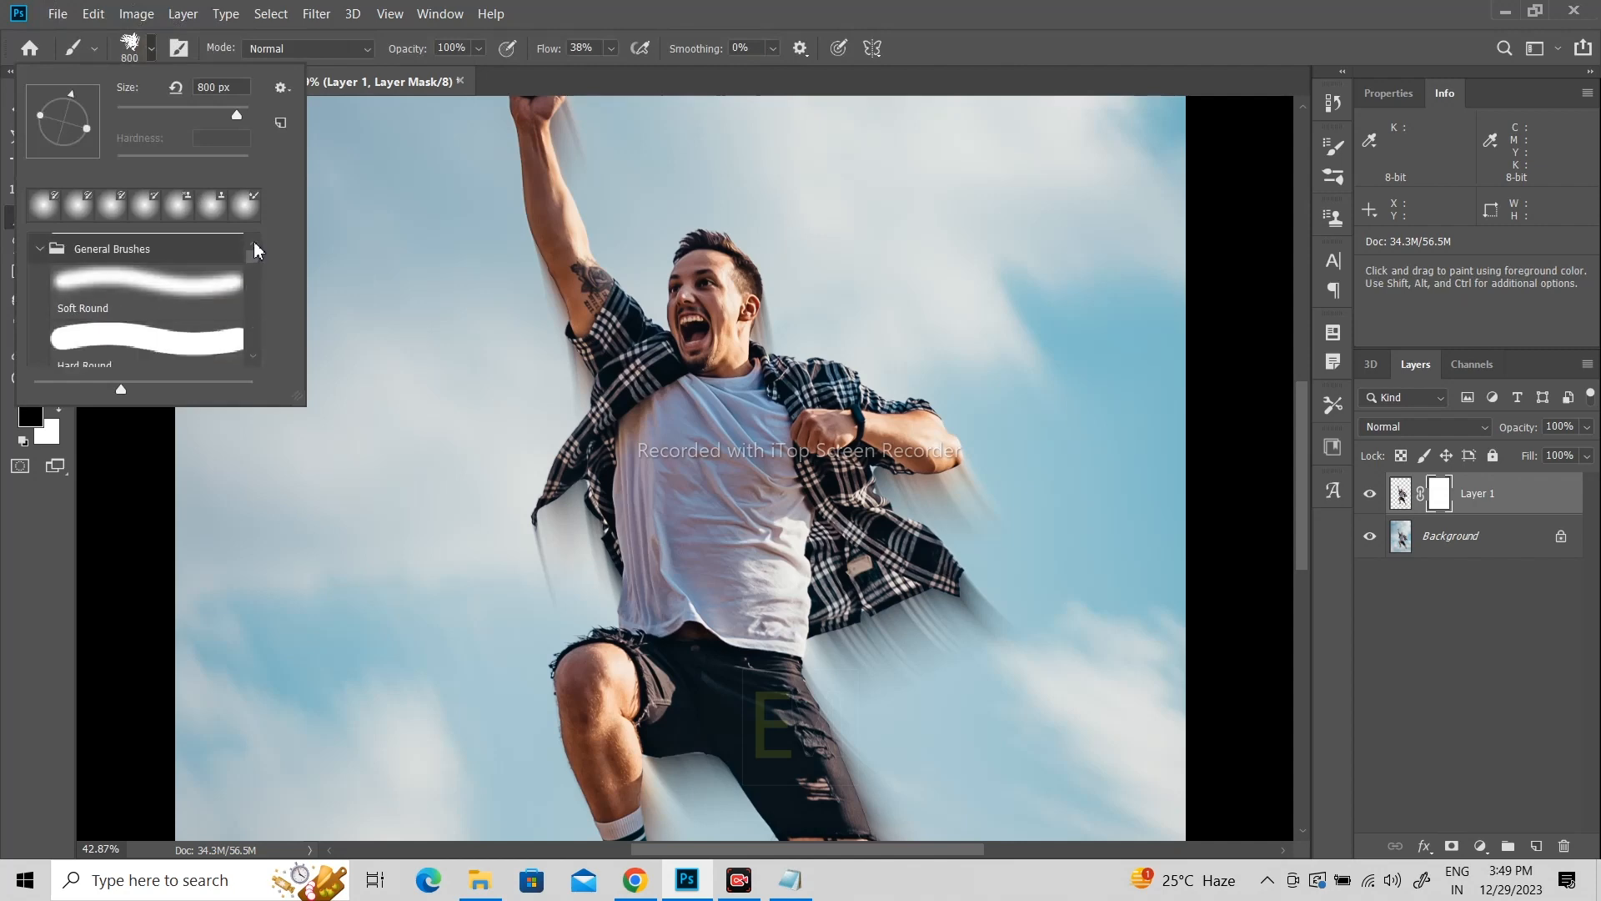
click(741, 880)
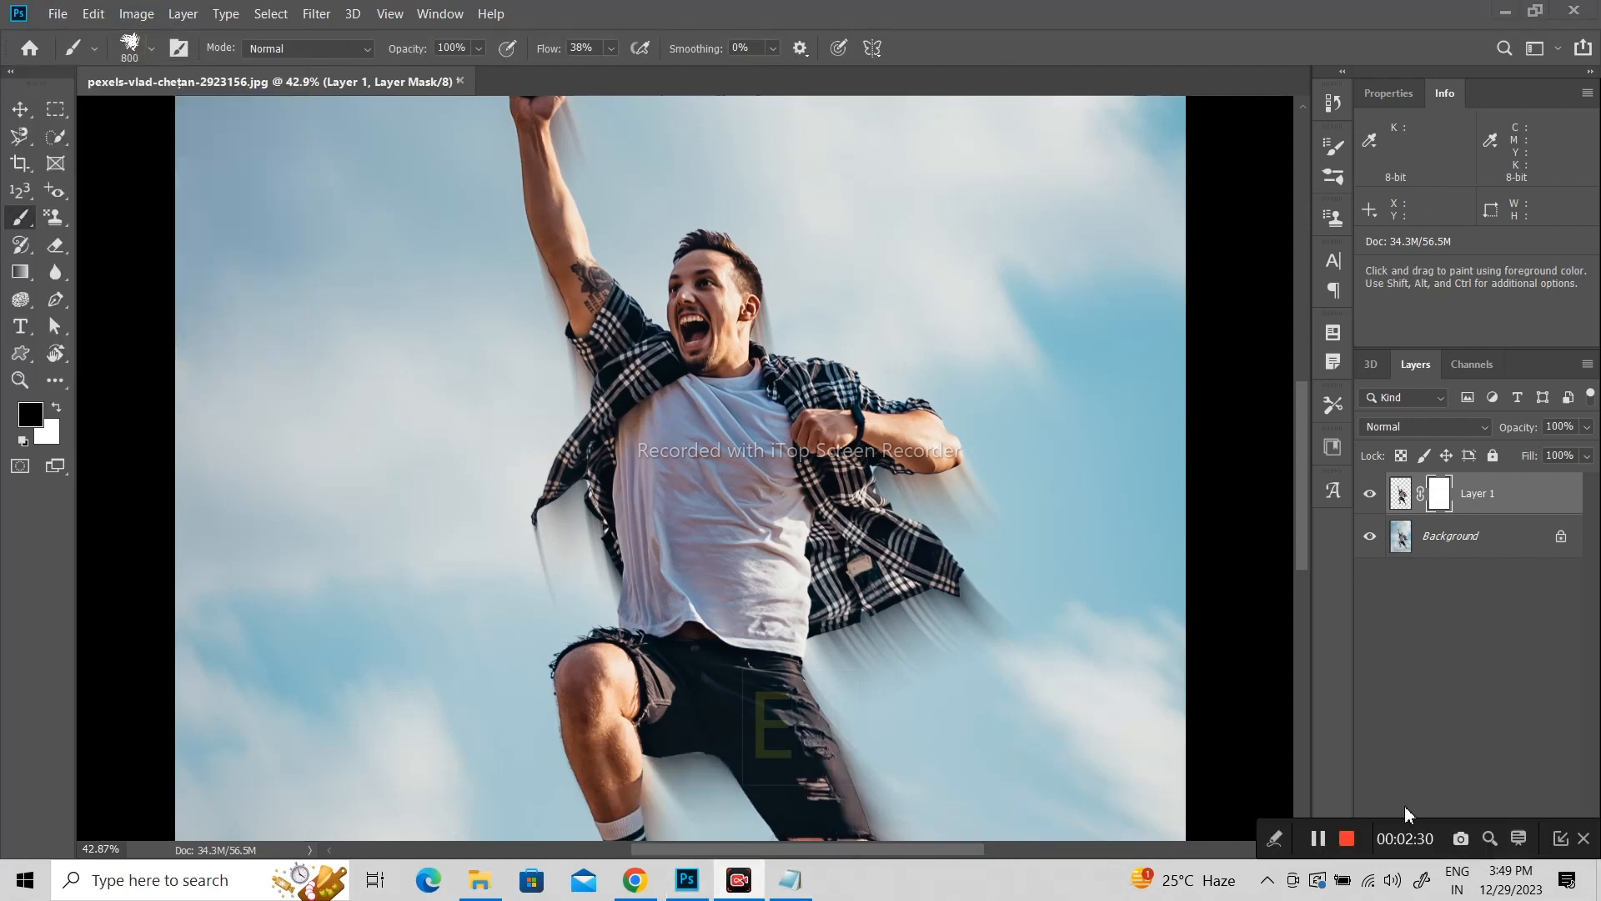
click(1317, 839)
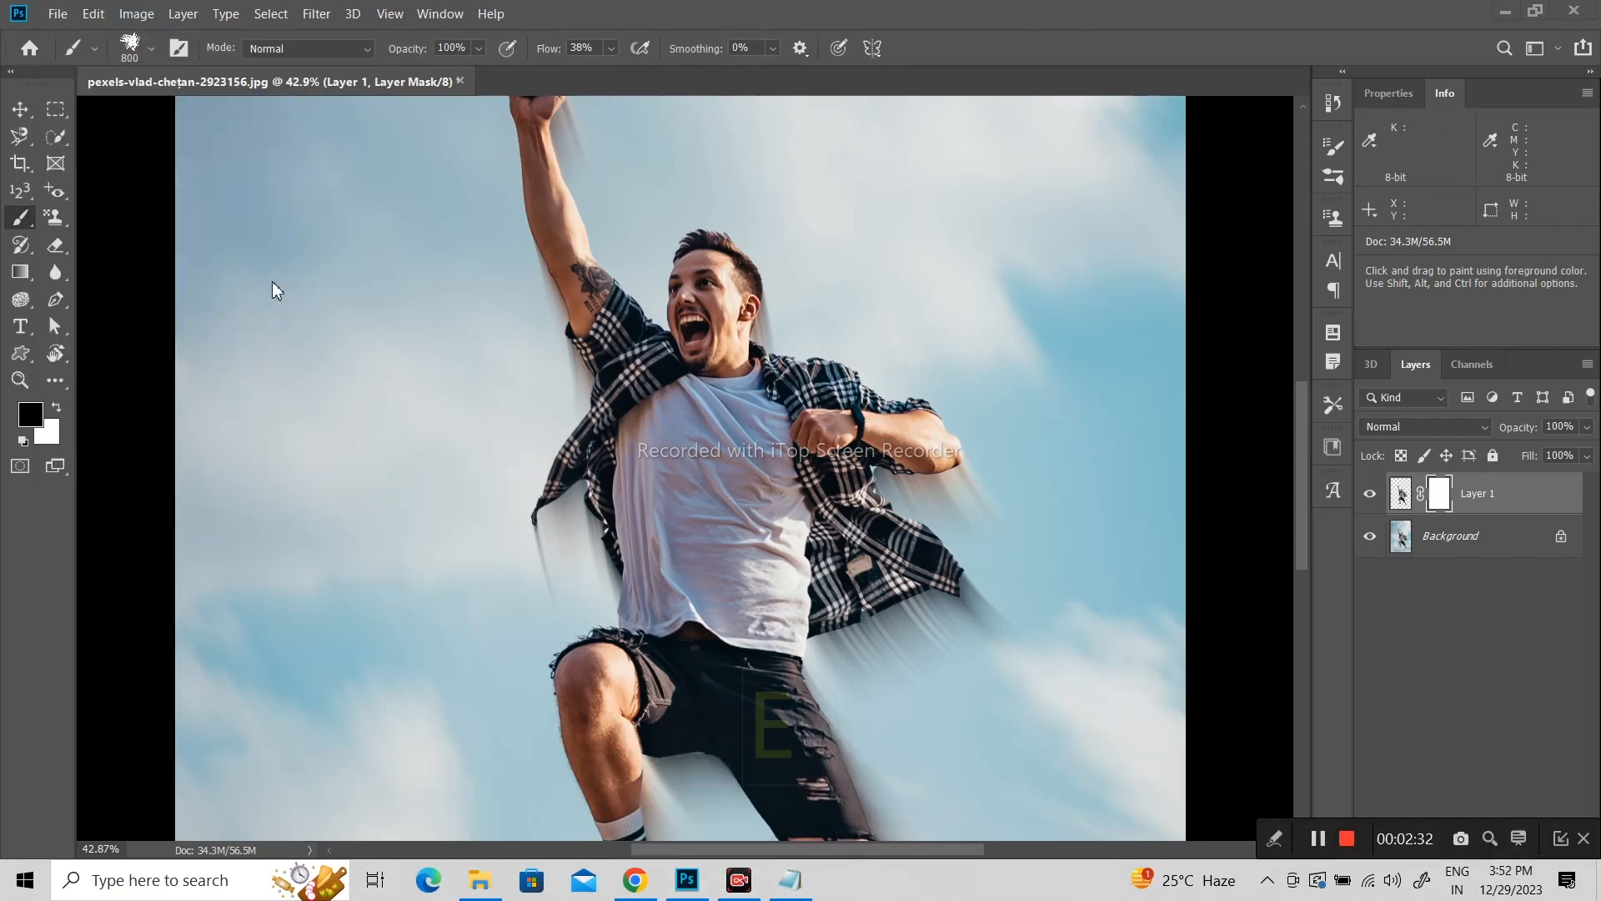
click(152, 52)
scroll(257, 310, up, 10)
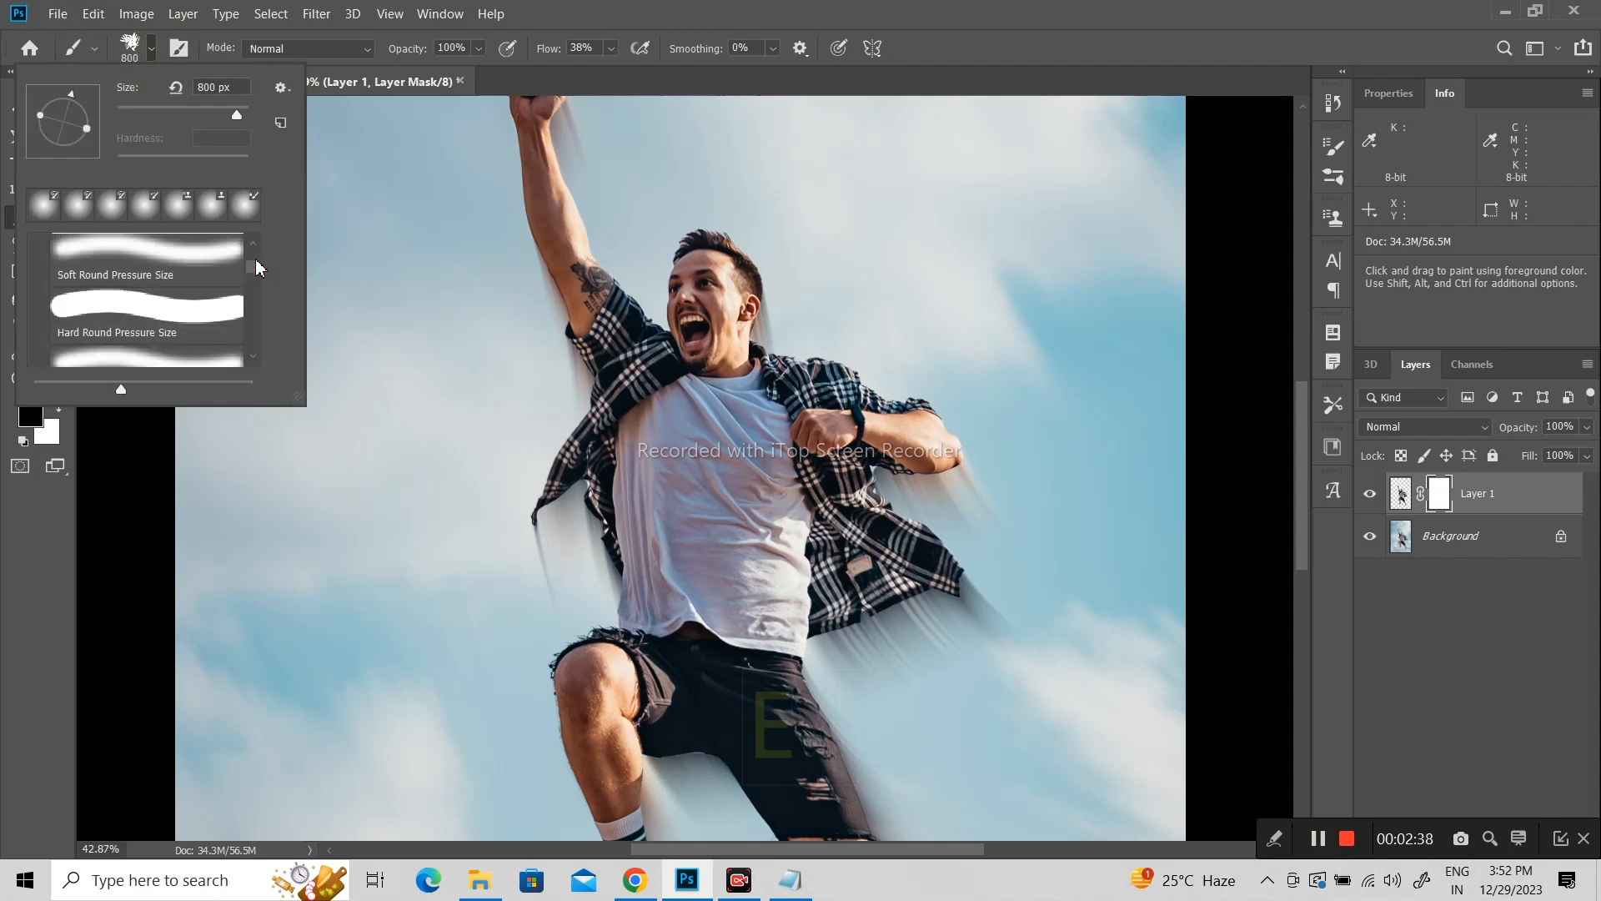
click(200, 284)
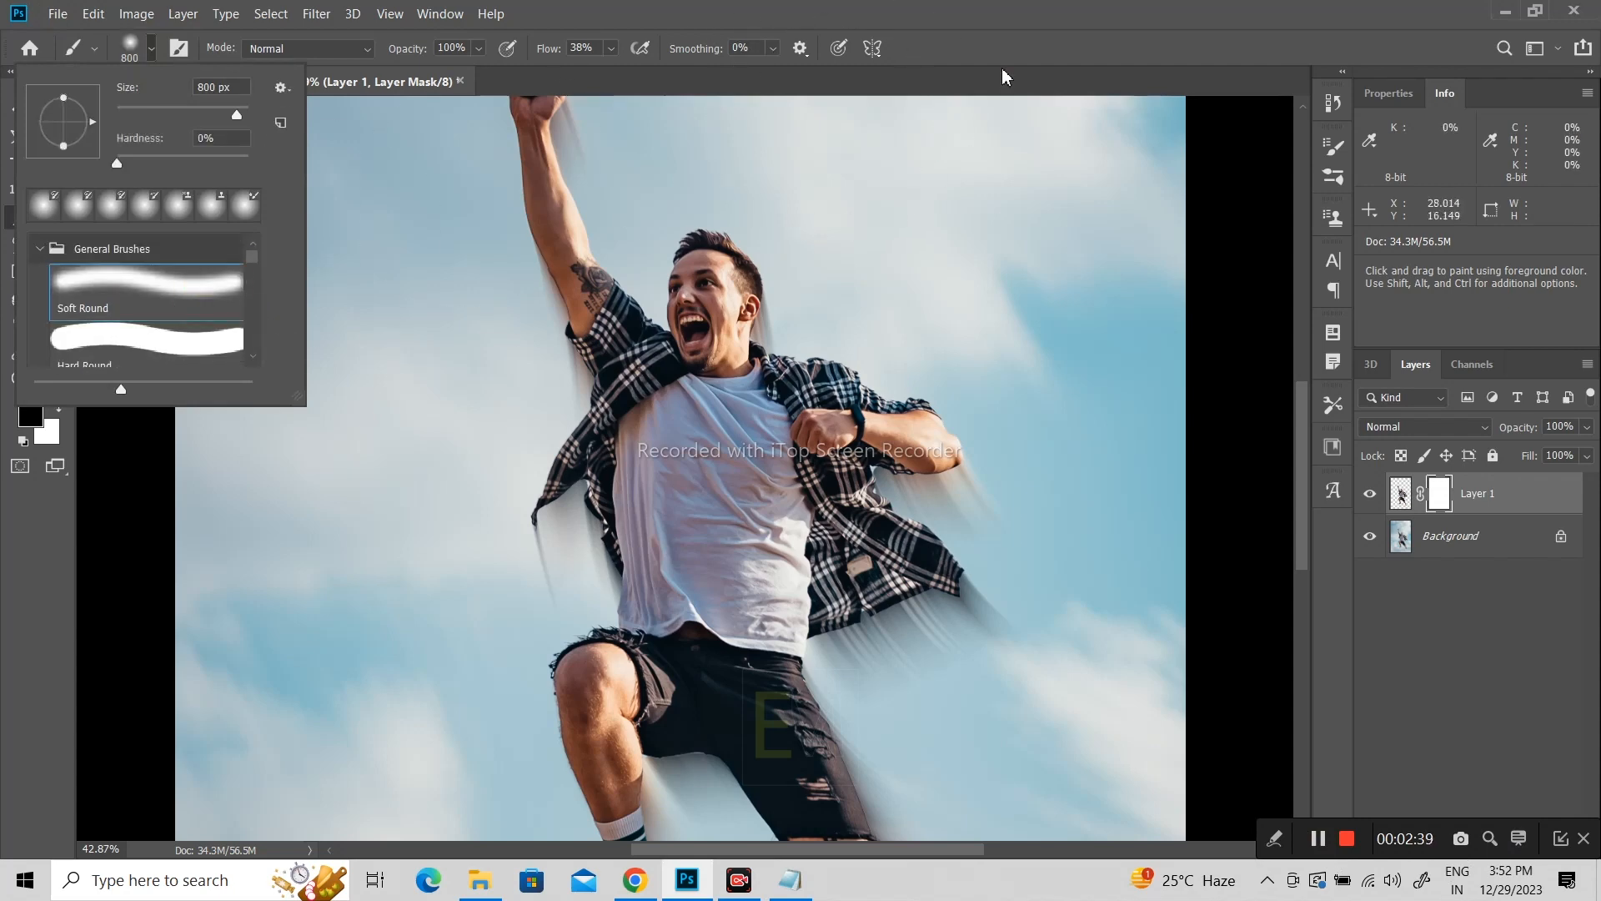
click(1084, 32)
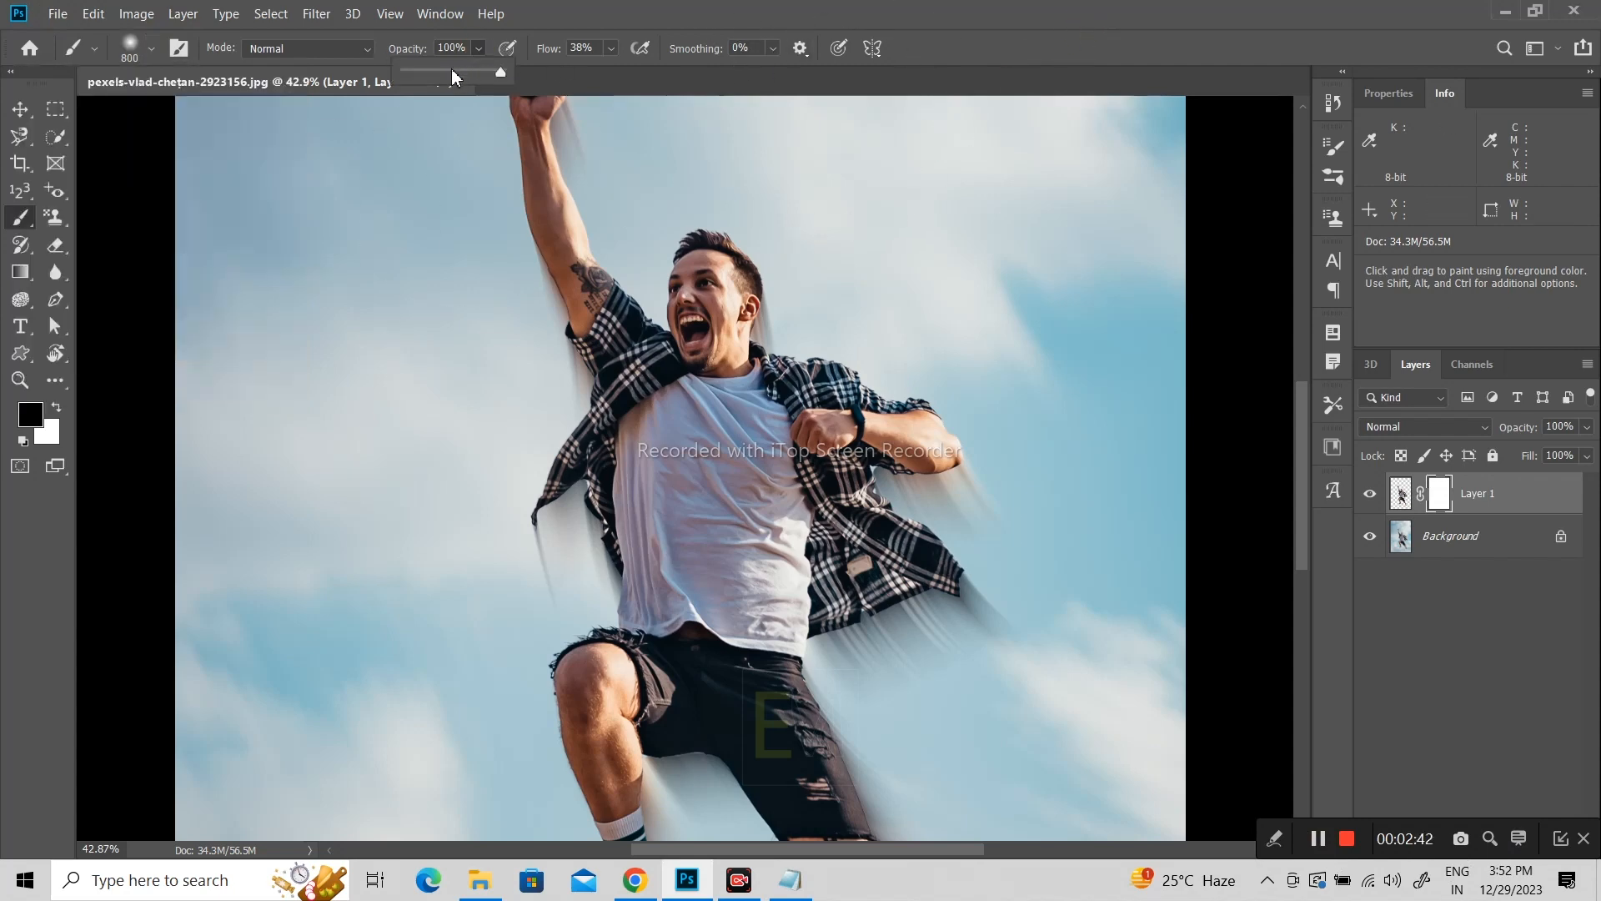
Step: Set the brush to 28% opacity, 100% flow and a size of 200 px
drag(431, 74, 432, 74)
drag(550, 51, 672, 67)
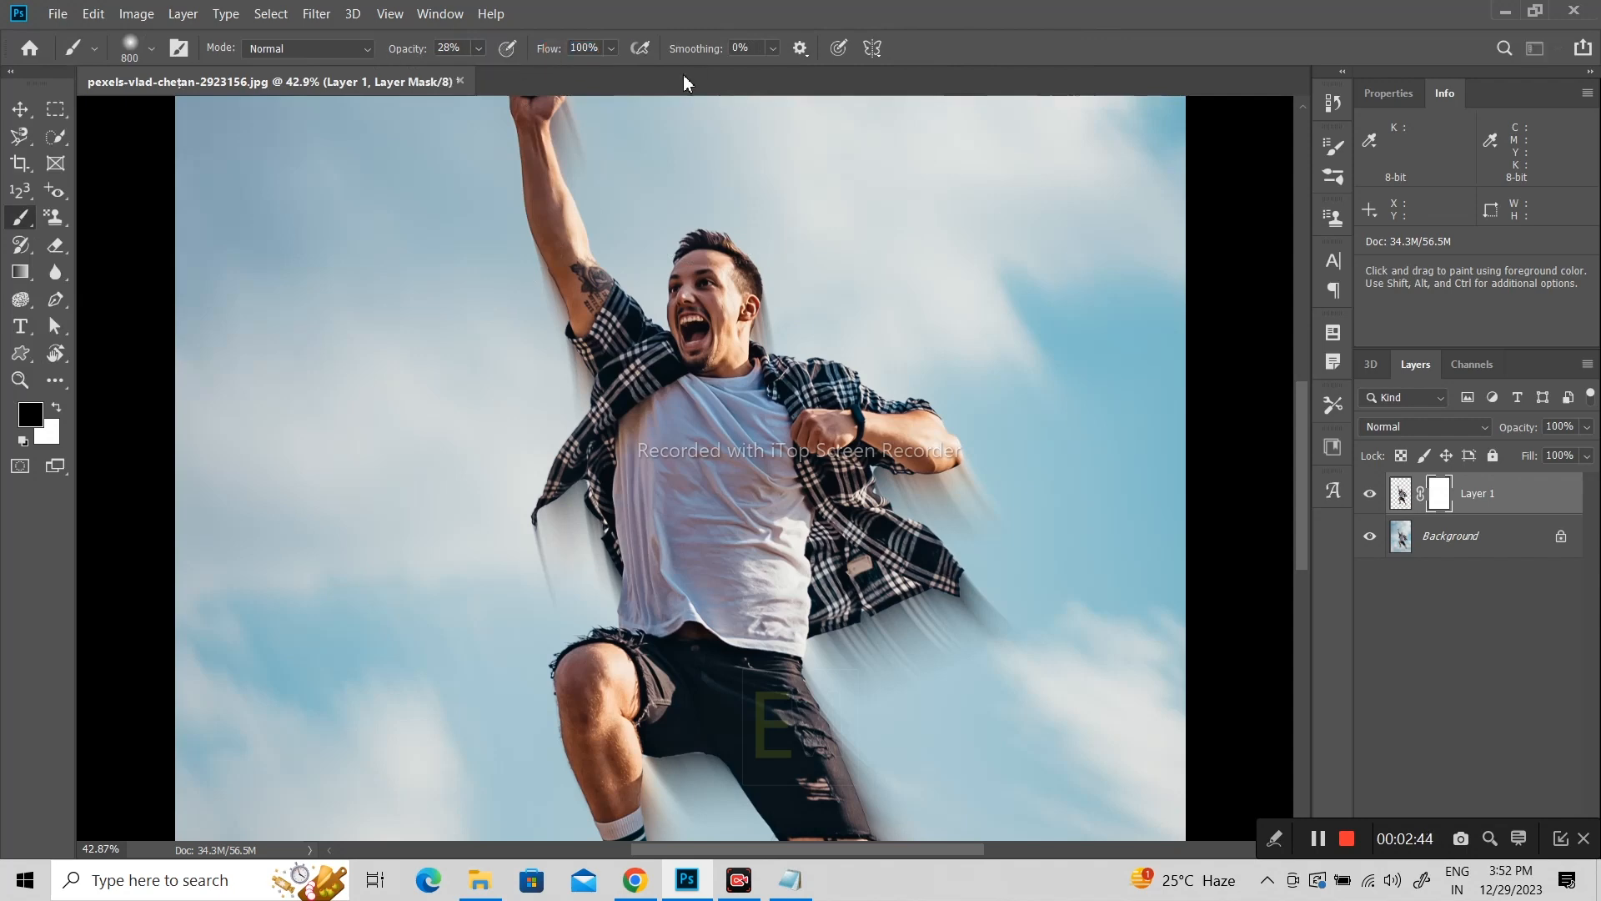
key(bracketleft)
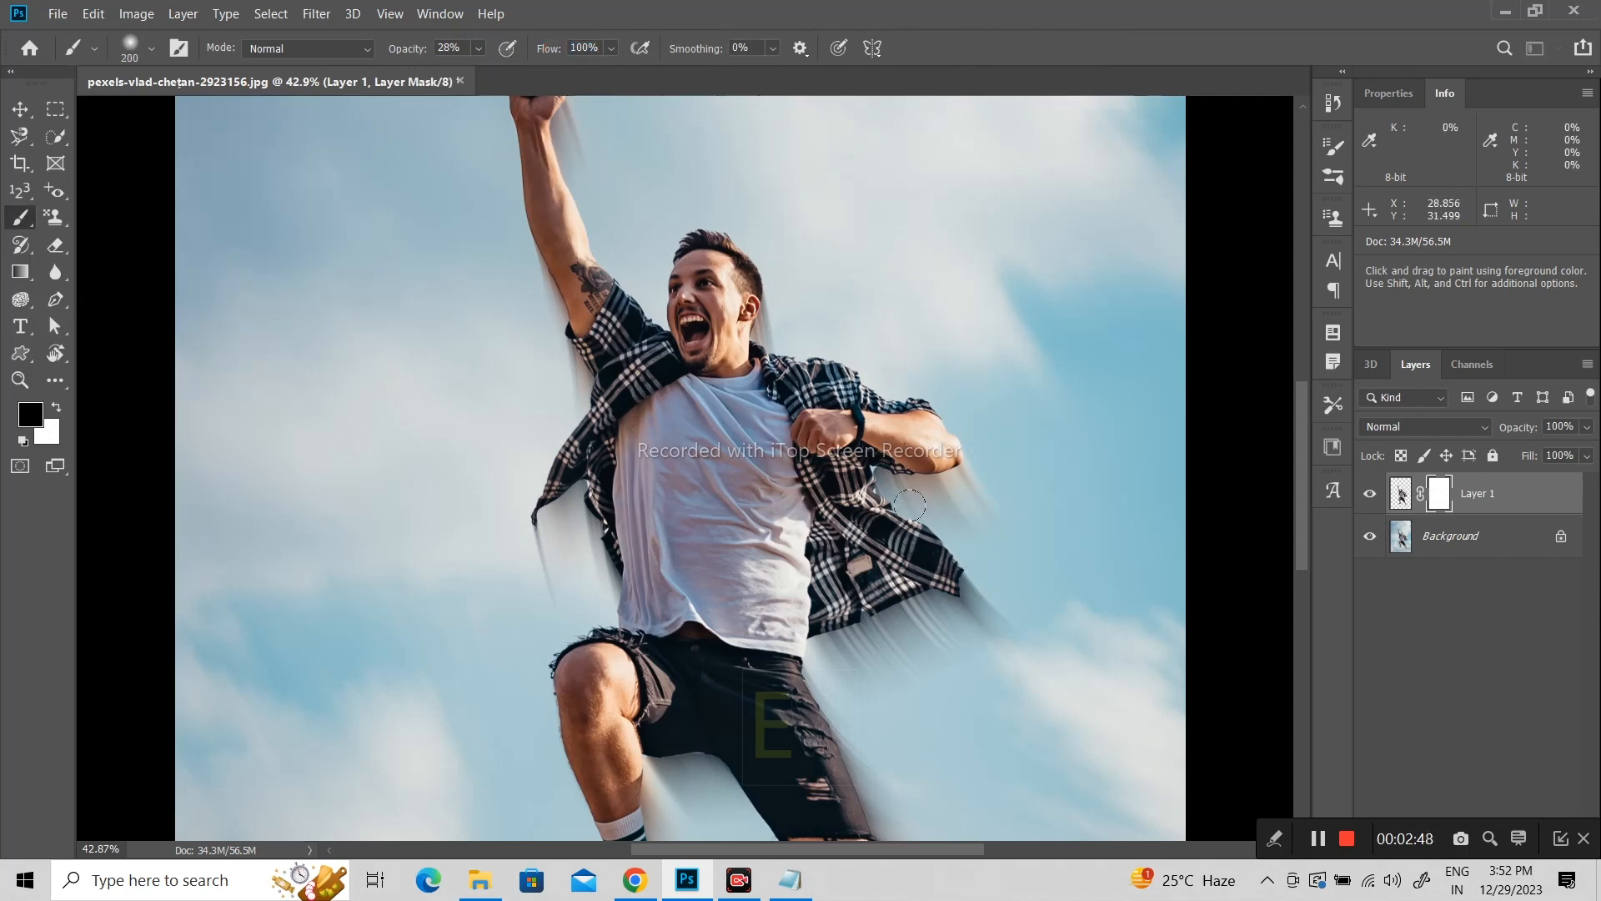
Step: Paint black on Layer 1's mask at 28% opacity over the flying shirt flap with a 150 px brush and the back of the head at 70 px
drag(934, 572, 950, 617)
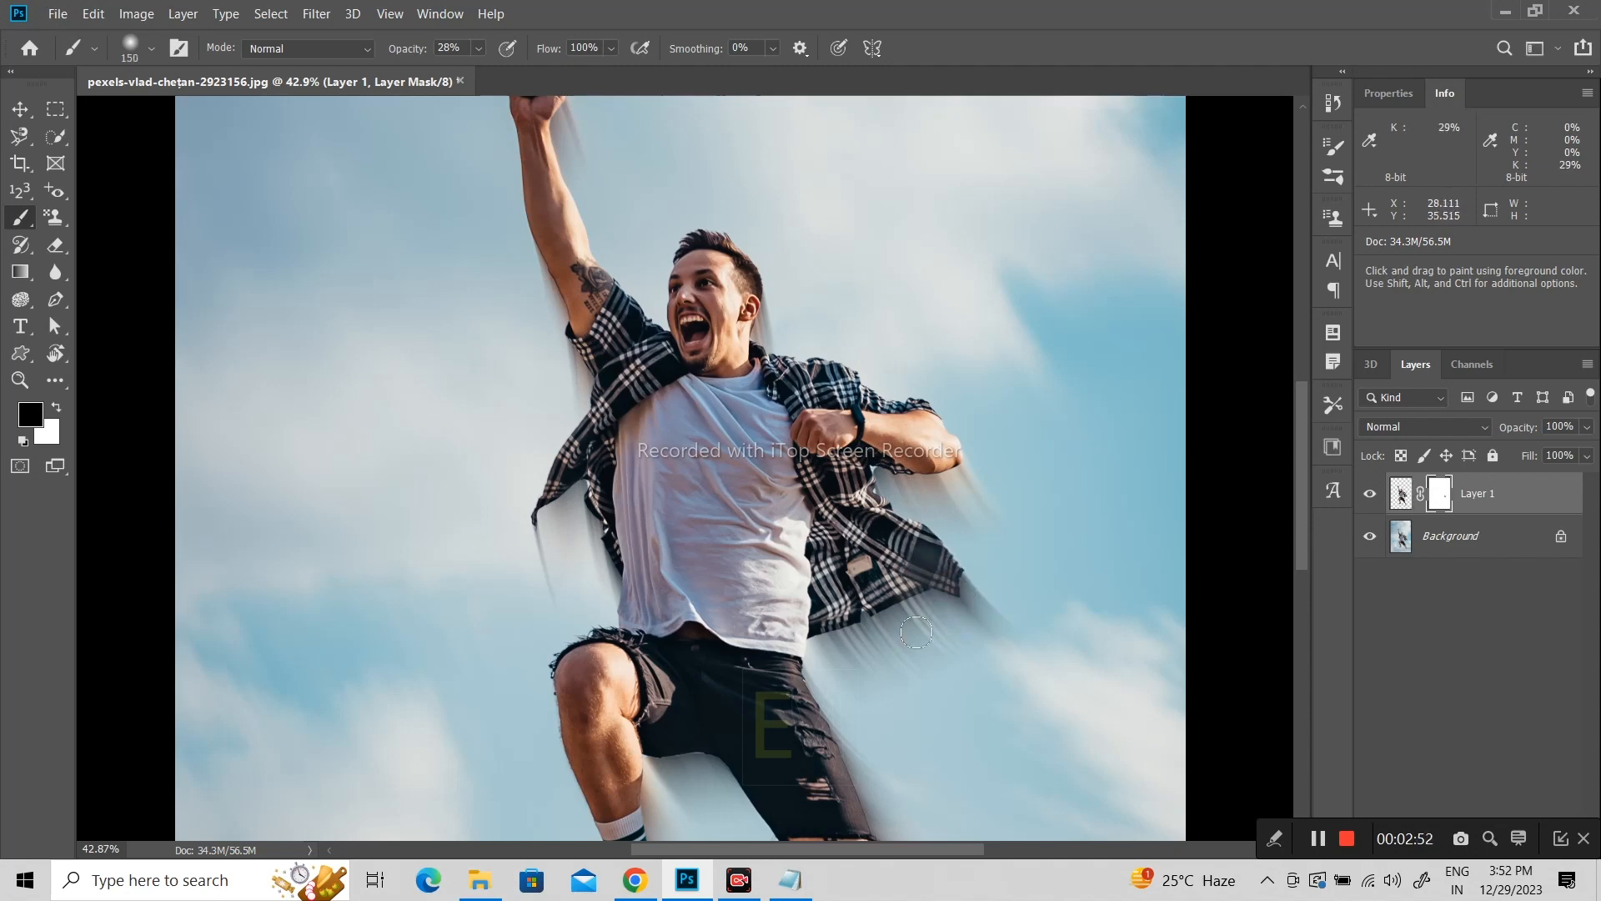
mouse_move(923, 564)
mouse_down()
mouse_move(965, 599)
mouse_move(881, 494)
mouse_move(959, 581)
mouse_up()
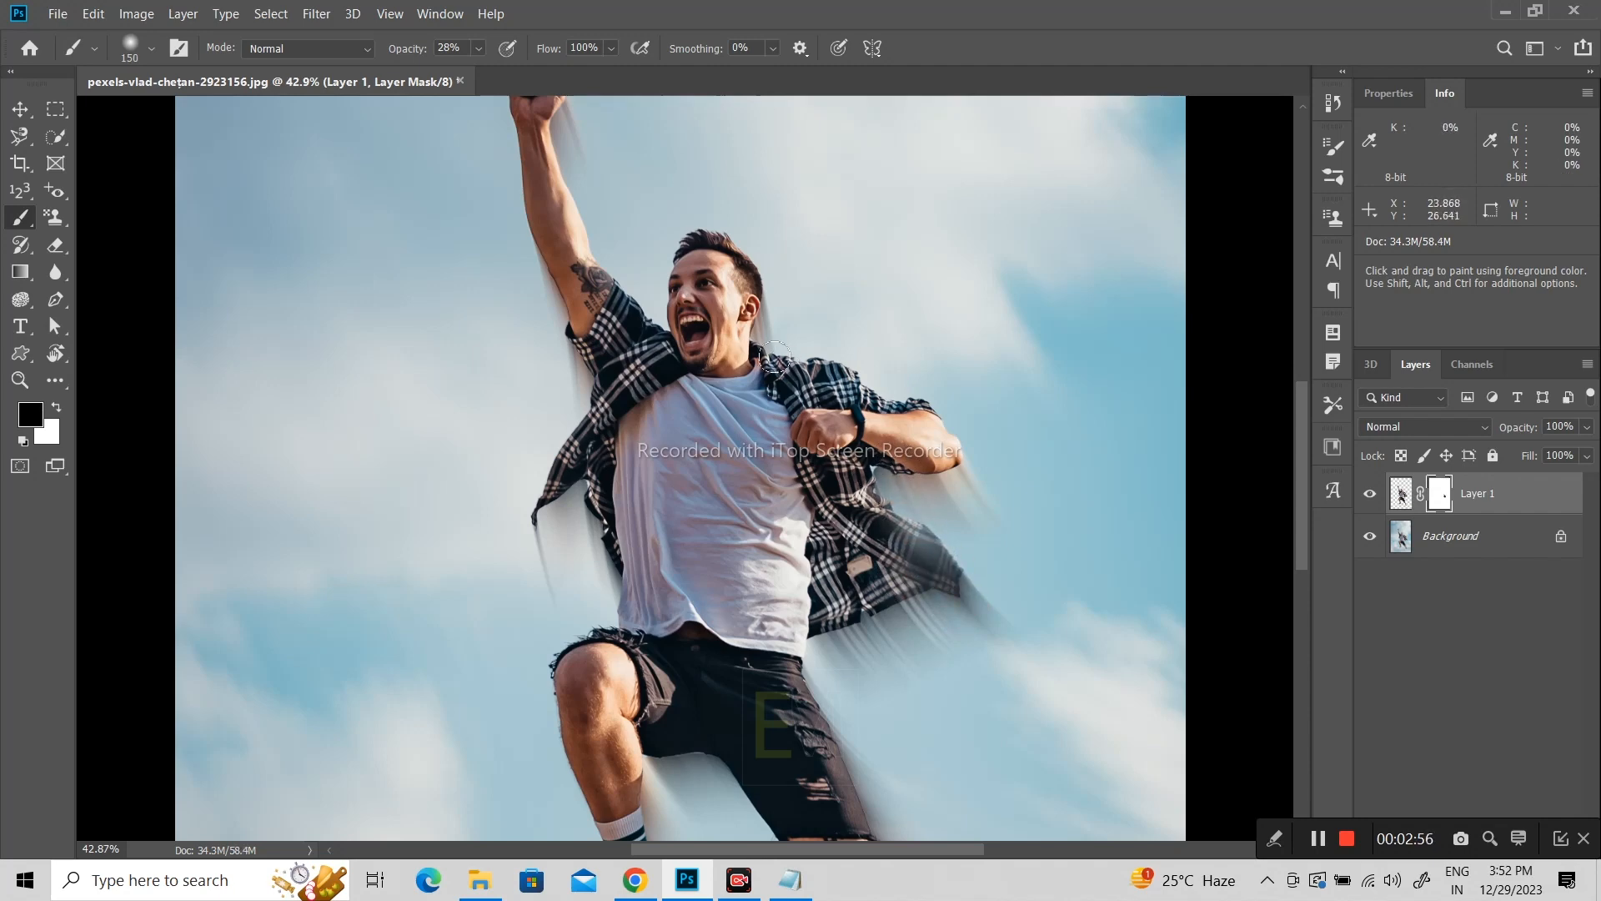
scroll(774, 359, up, 5)
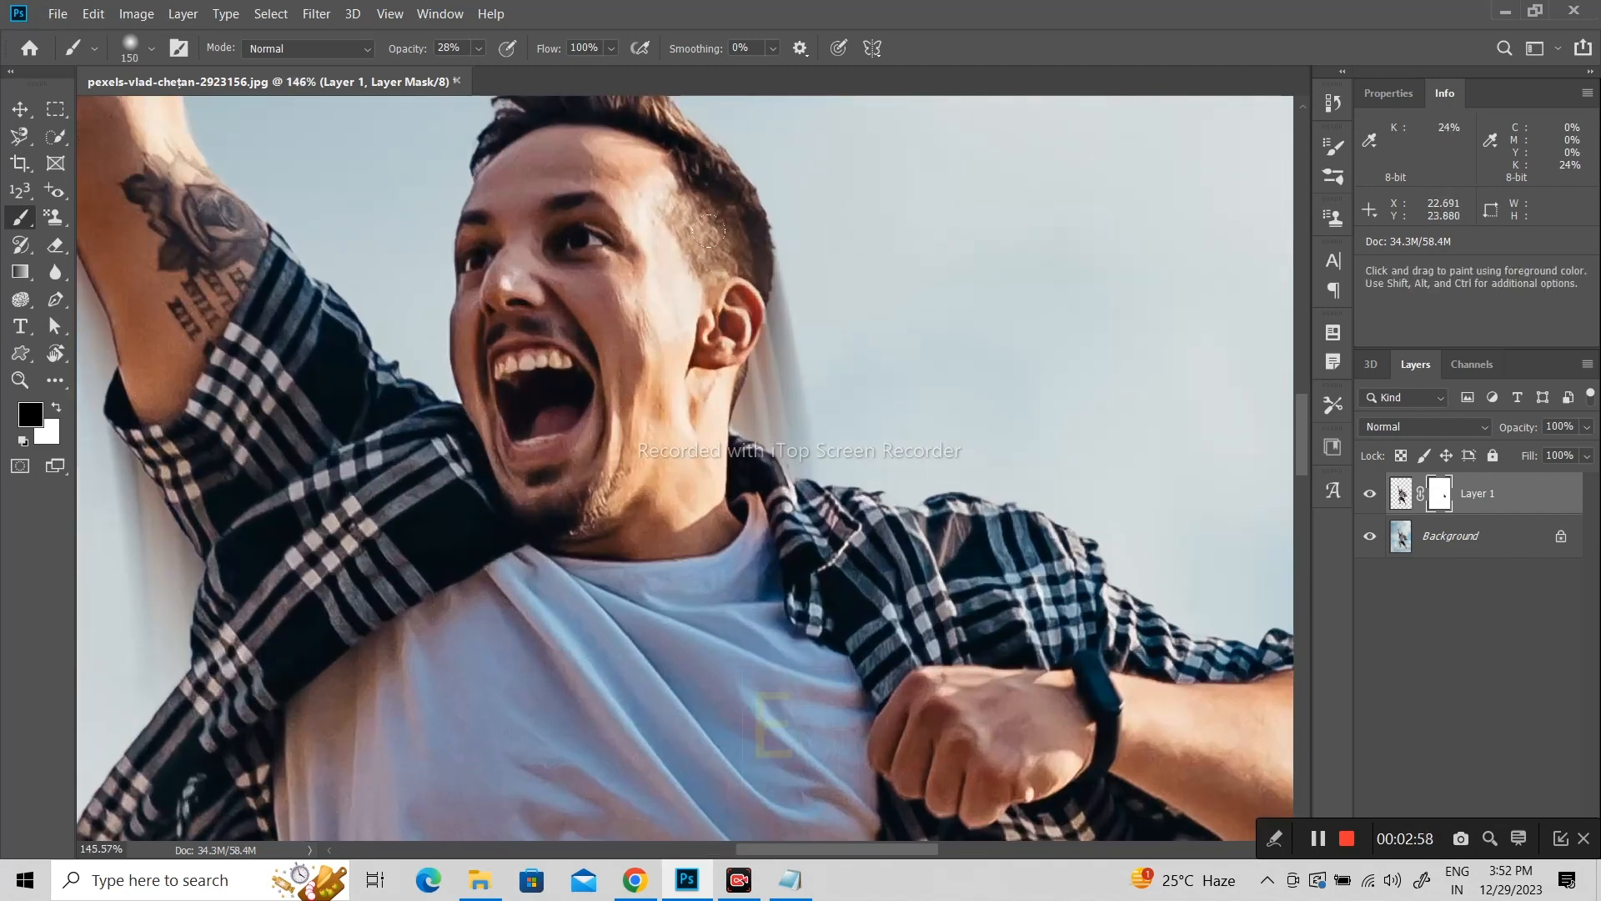
mouse_move(736, 206)
mouse_down()
mouse_move(762, 386)
mouse_move(738, 350)
mouse_move(759, 310)
mouse_move(741, 328)
mouse_move(745, 232)
mouse_up()
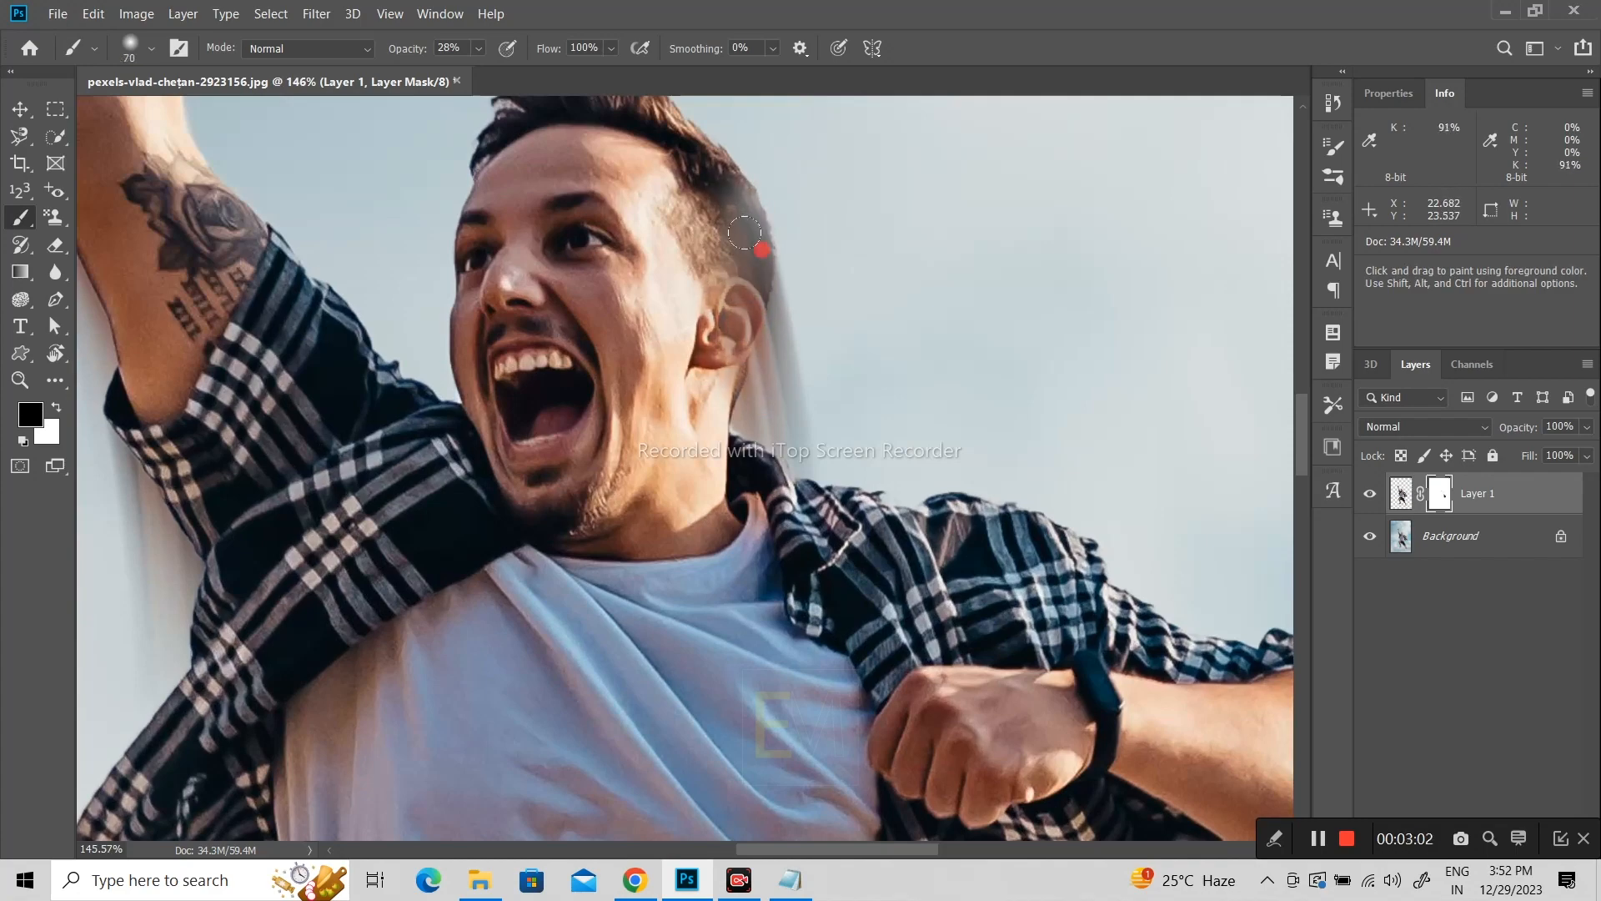
mouse_move(755, 325)
mouse_down()
mouse_move(735, 375)
mouse_move(763, 450)
mouse_up()
Step: Raise the brush opacity to 100% and paint the mask along the trailing edges of the shorts, lower leg and both shoes
key(space)
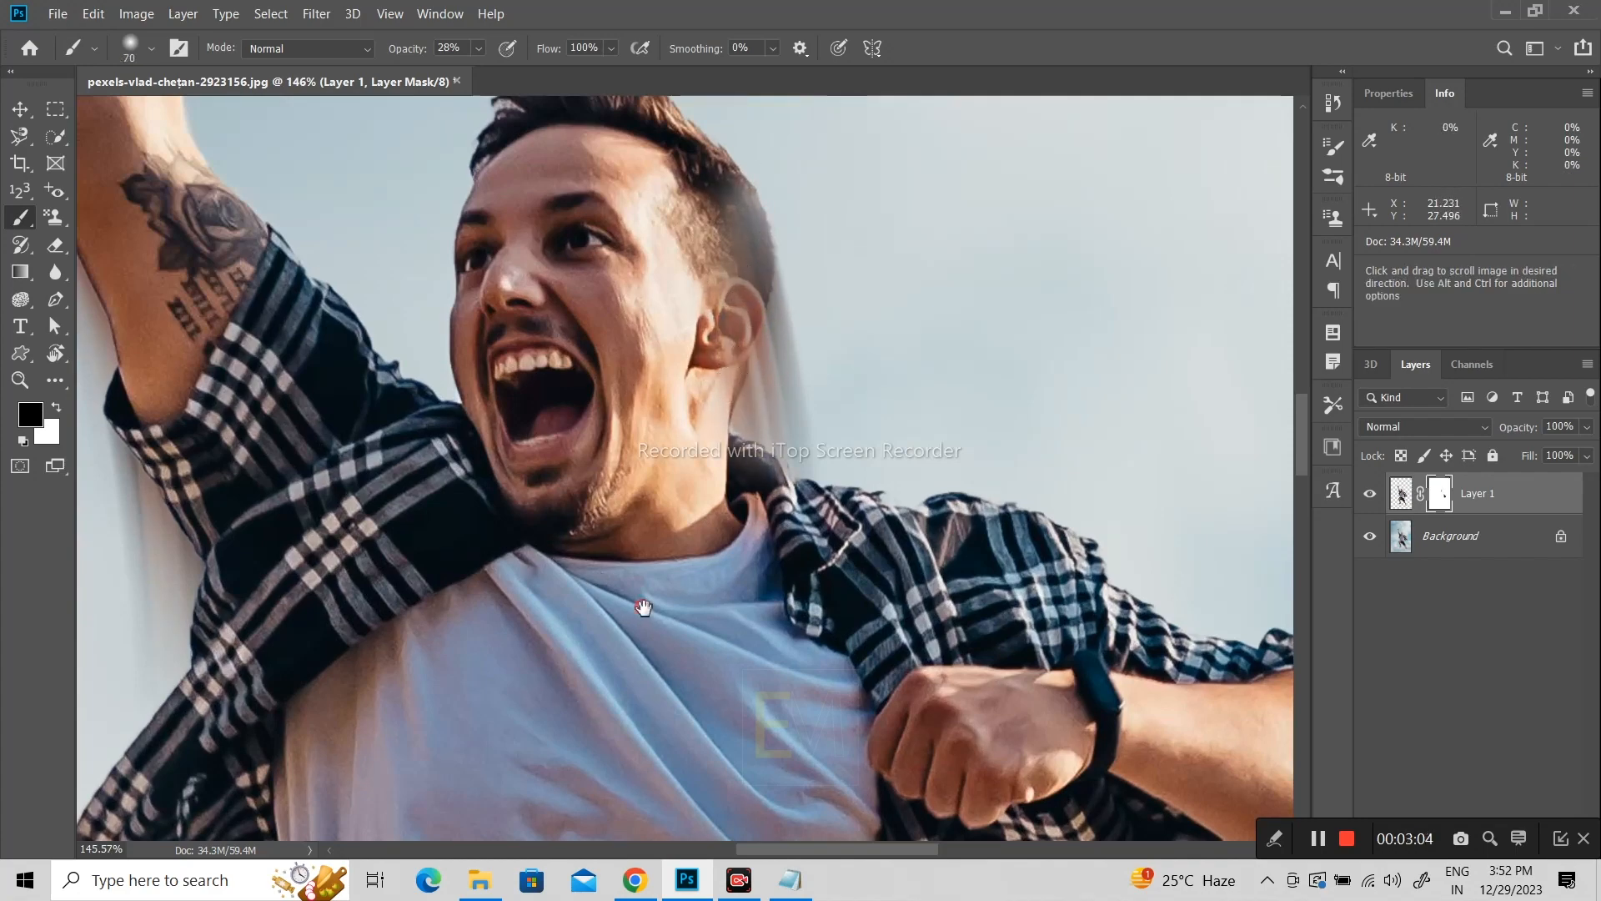
drag(642, 608, 599, 246)
drag(676, 632, 709, 217)
drag(741, 700, 554, 376)
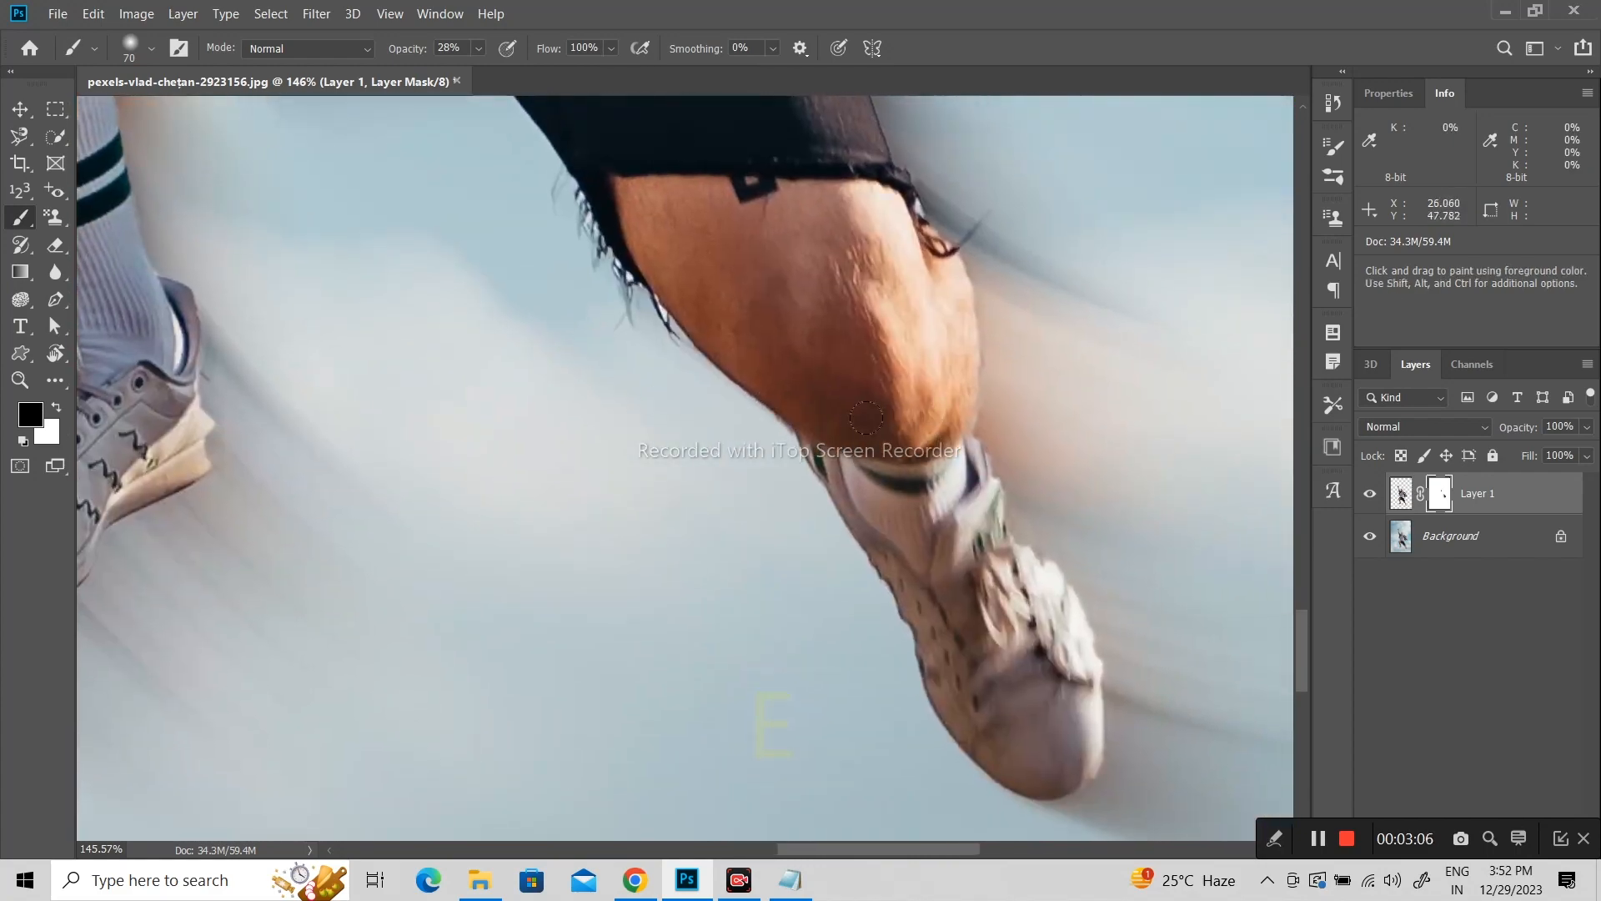
scroll(927, 410, down, 7)
mouse_move(887, 313)
mouse_down()
mouse_move(949, 432)
mouse_move(904, 325)
mouse_up()
drag(942, 405, 908, 300)
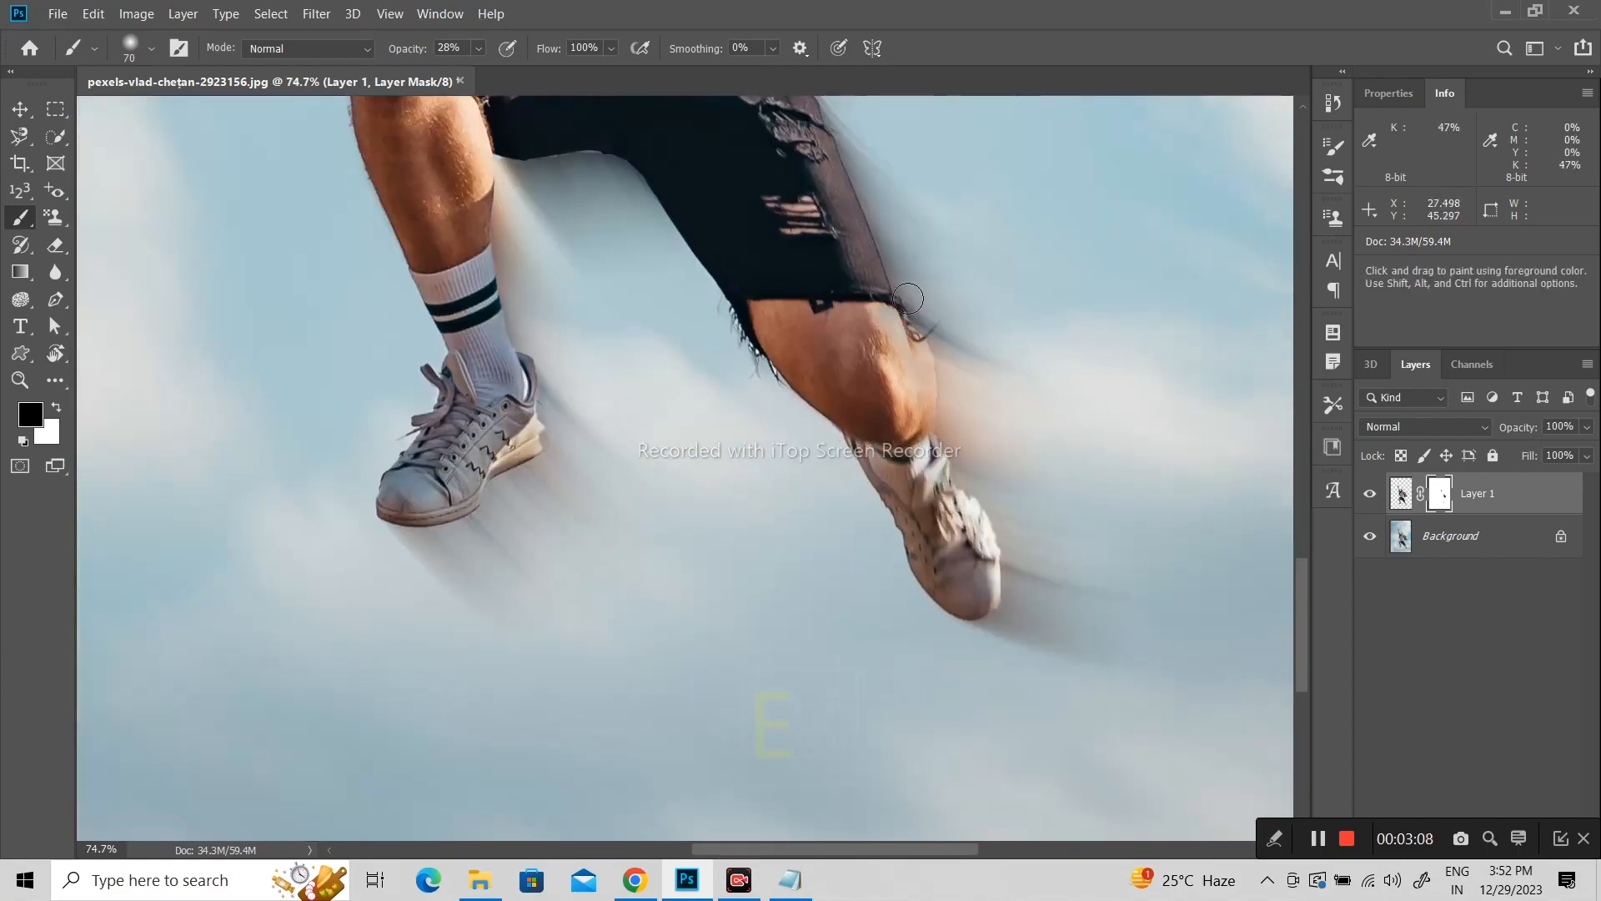
drag(405, 52, 506, 78)
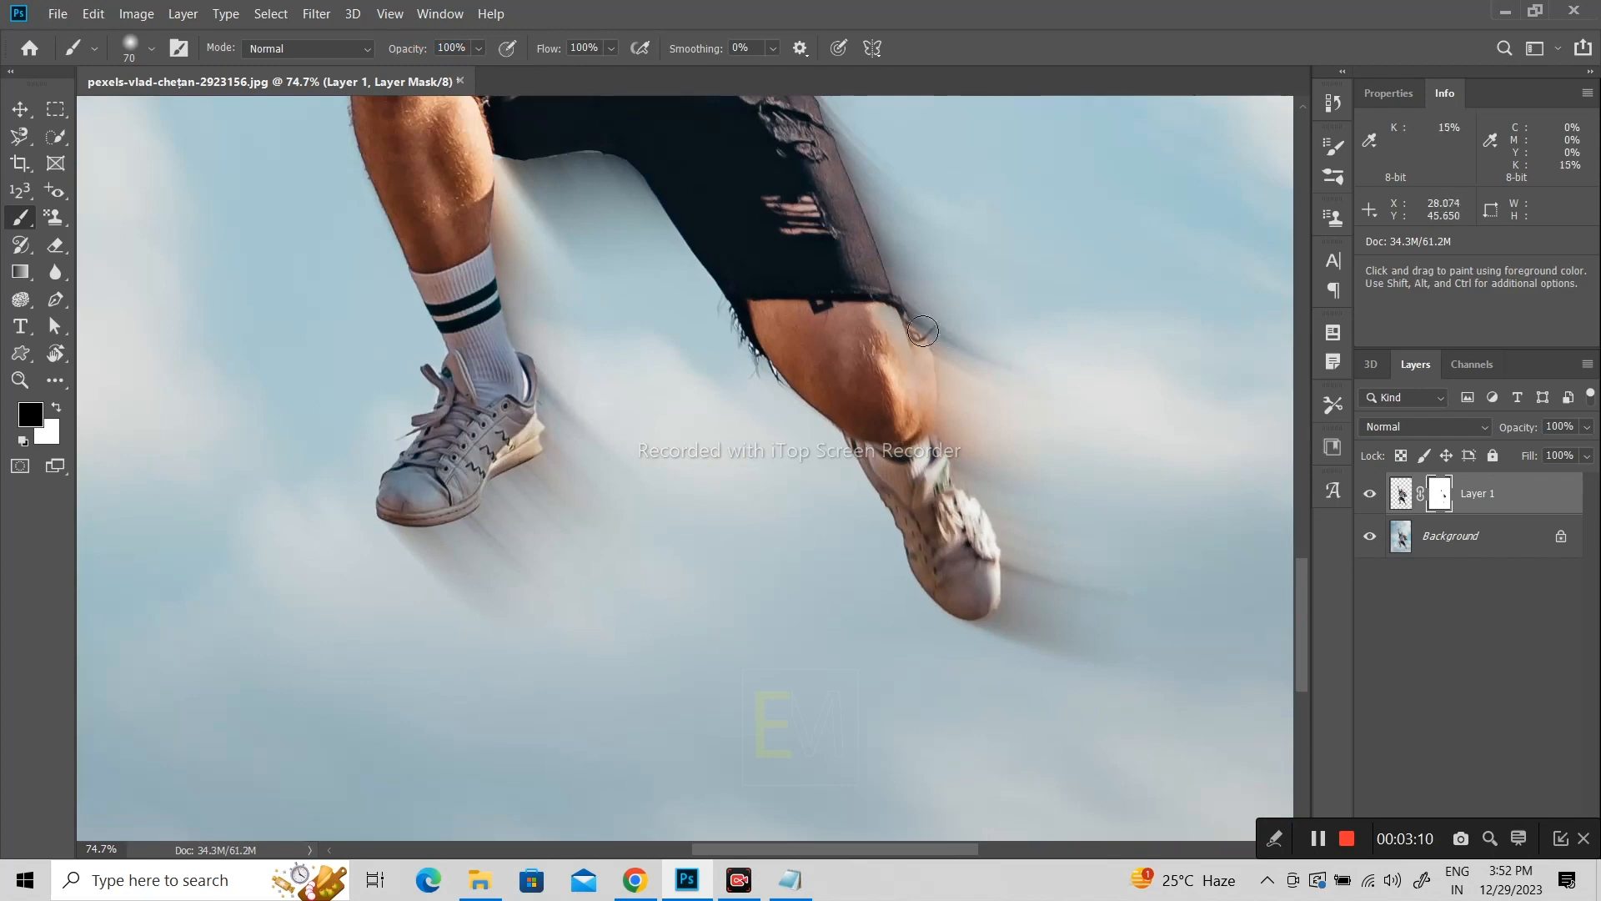
drag(923, 331, 938, 436)
mouse_move(875, 266)
mouse_down()
mouse_move(920, 365)
mouse_move(933, 461)
mouse_move(959, 467)
mouse_move(997, 537)
mouse_move(1011, 638)
mouse_move(1020, 597)
mouse_move(998, 583)
mouse_up()
mouse_move(518, 449)
mouse_down()
mouse_move(448, 530)
mouse_move(382, 515)
mouse_move(483, 476)
mouse_move(450, 526)
mouse_move(518, 482)
mouse_up()
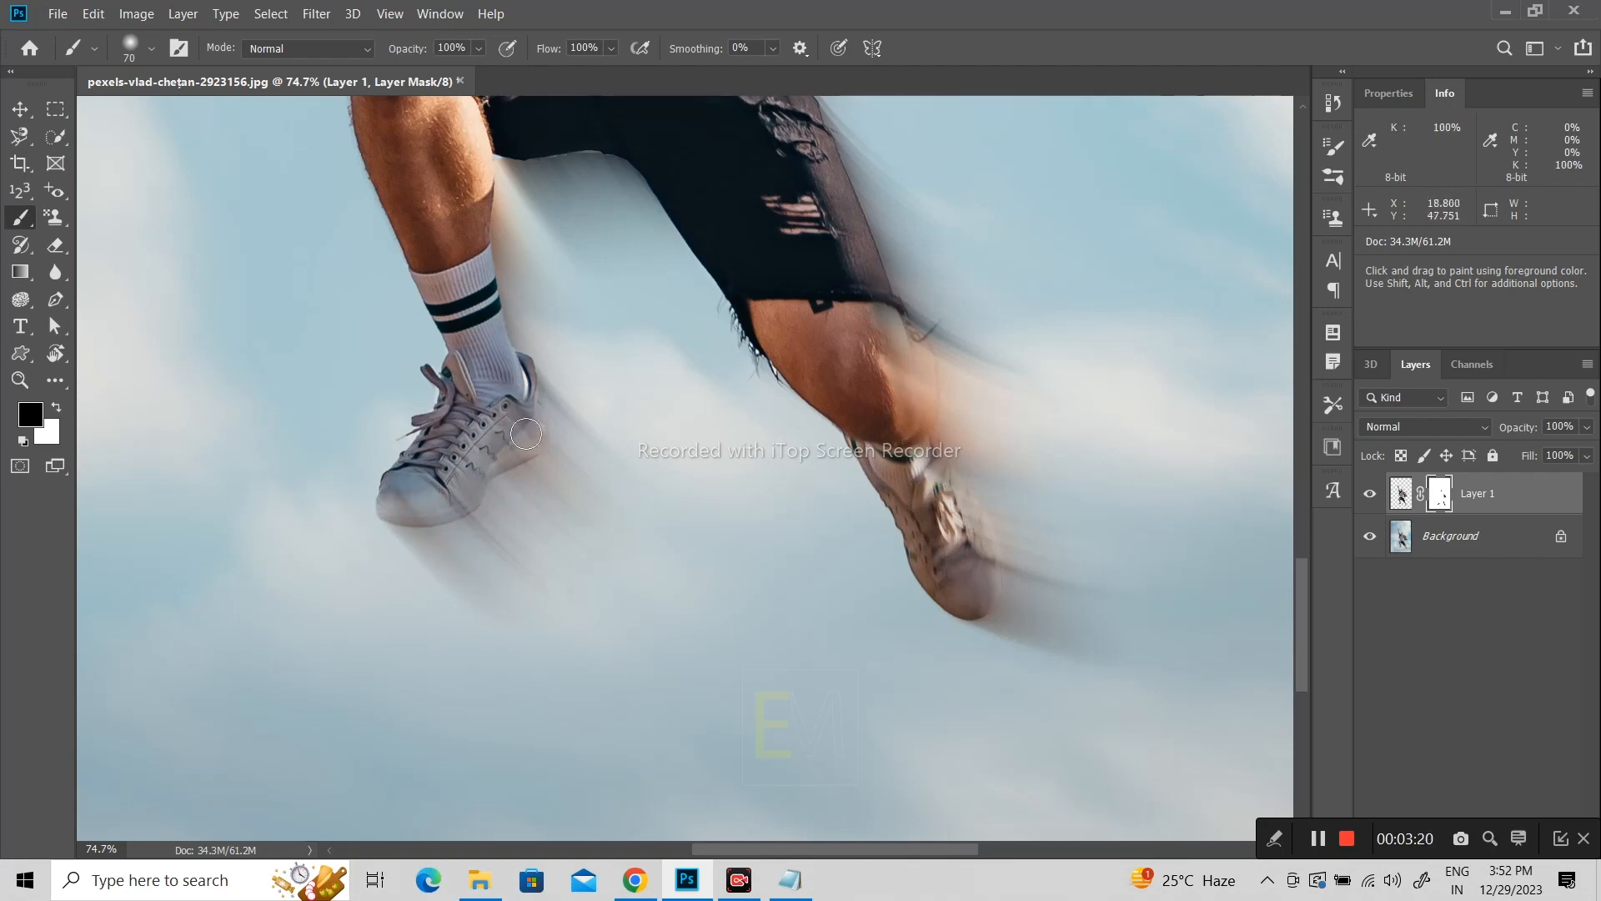
Step: Undo the last brush stroke and paint the mask along the trailing edge of the raised fist
drag(619, 494, 667, 734)
drag(609, 409, 659, 743)
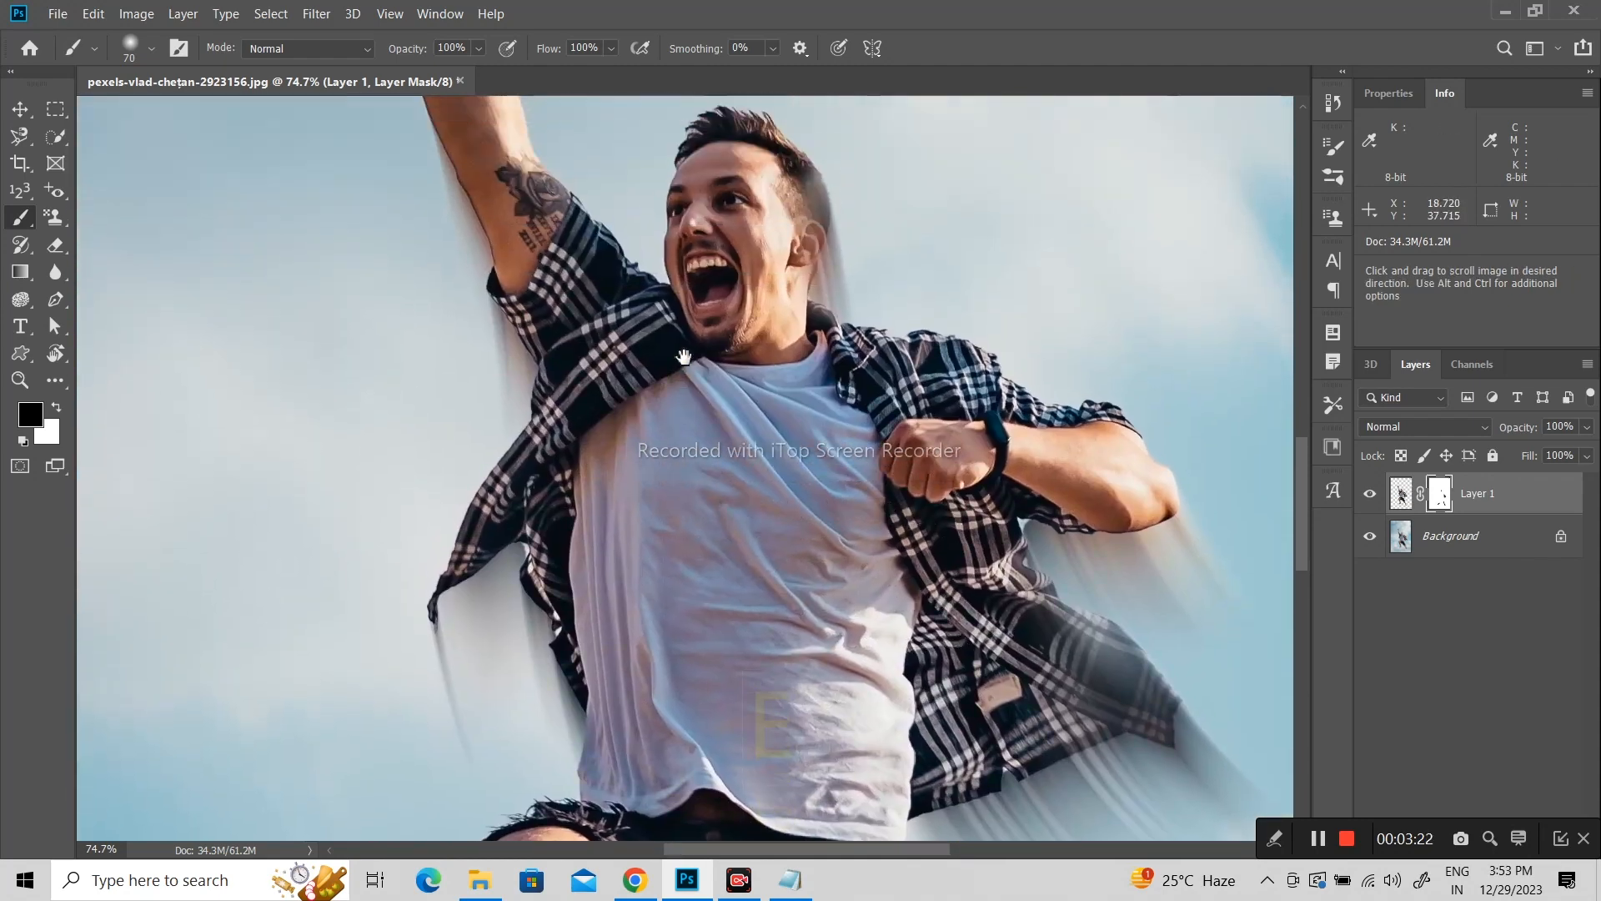
mouse_move(683, 371)
mouse_down()
mouse_move(740, 662)
mouse_move(738, 645)
mouse_up()
mouse_move(520, 260)
mouse_down()
mouse_move(535, 367)
mouse_move(599, 523)
mouse_move(619, 532)
mouse_up()
key(ctrl+z)
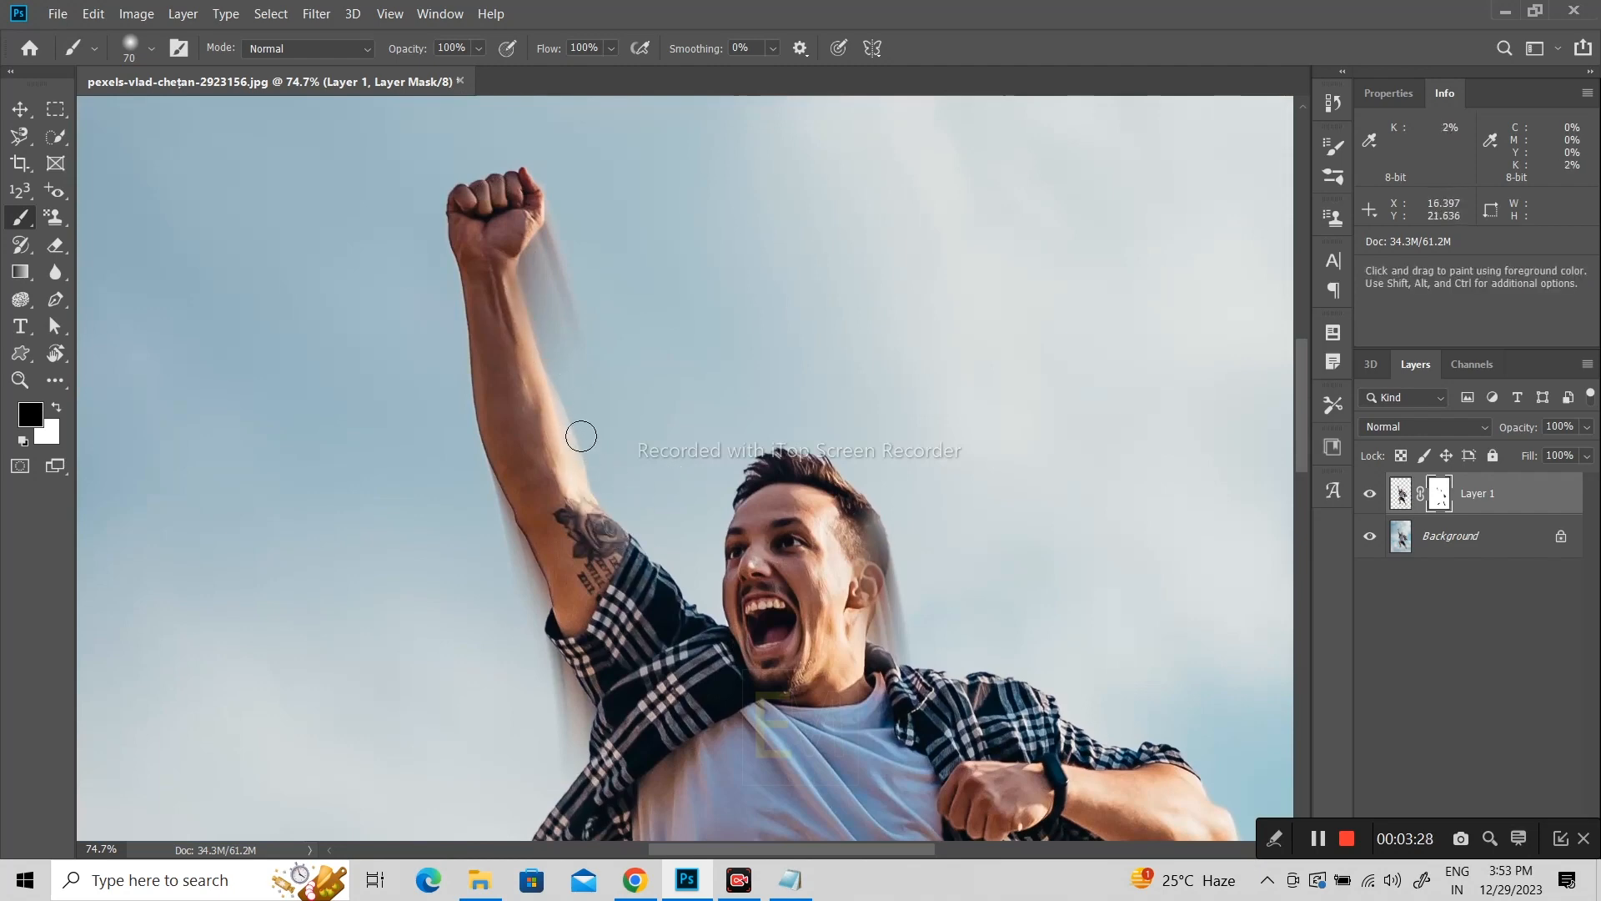
mouse_move(533, 207)
mouse_down()
mouse_move(512, 256)
mouse_move(535, 185)
mouse_up()
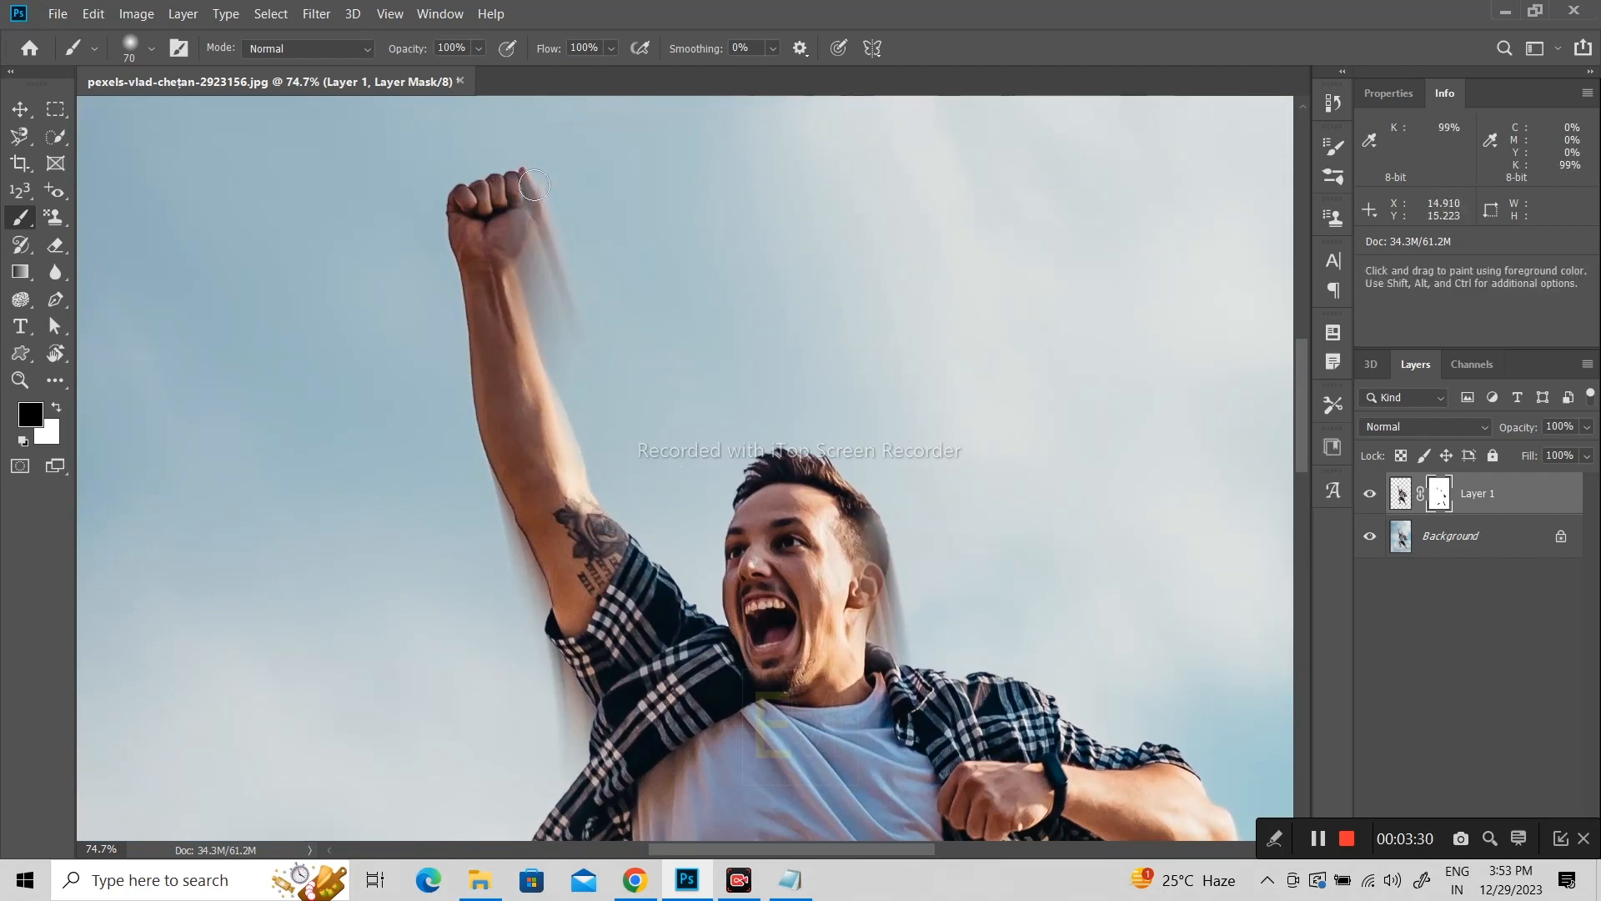
Step: Try to blend the open shirt's lower and inner edges, below the raised arm, into the blur by painting the mask
scroll(673, 222, down, 5)
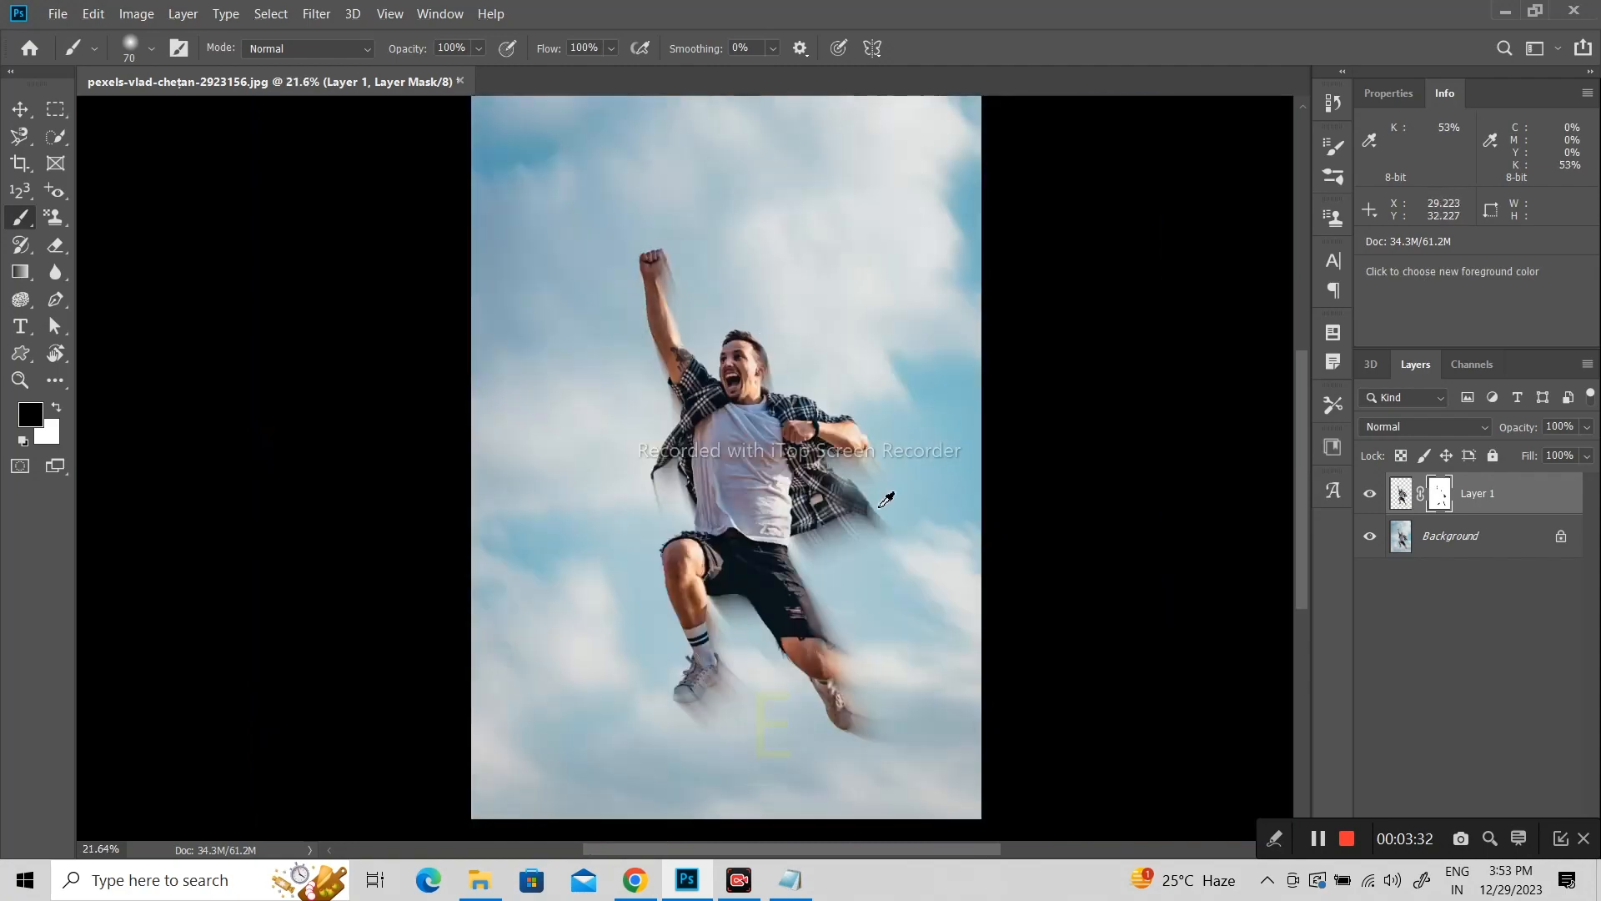
scroll(826, 511, up, 2)
scroll(559, 492, up, 5)
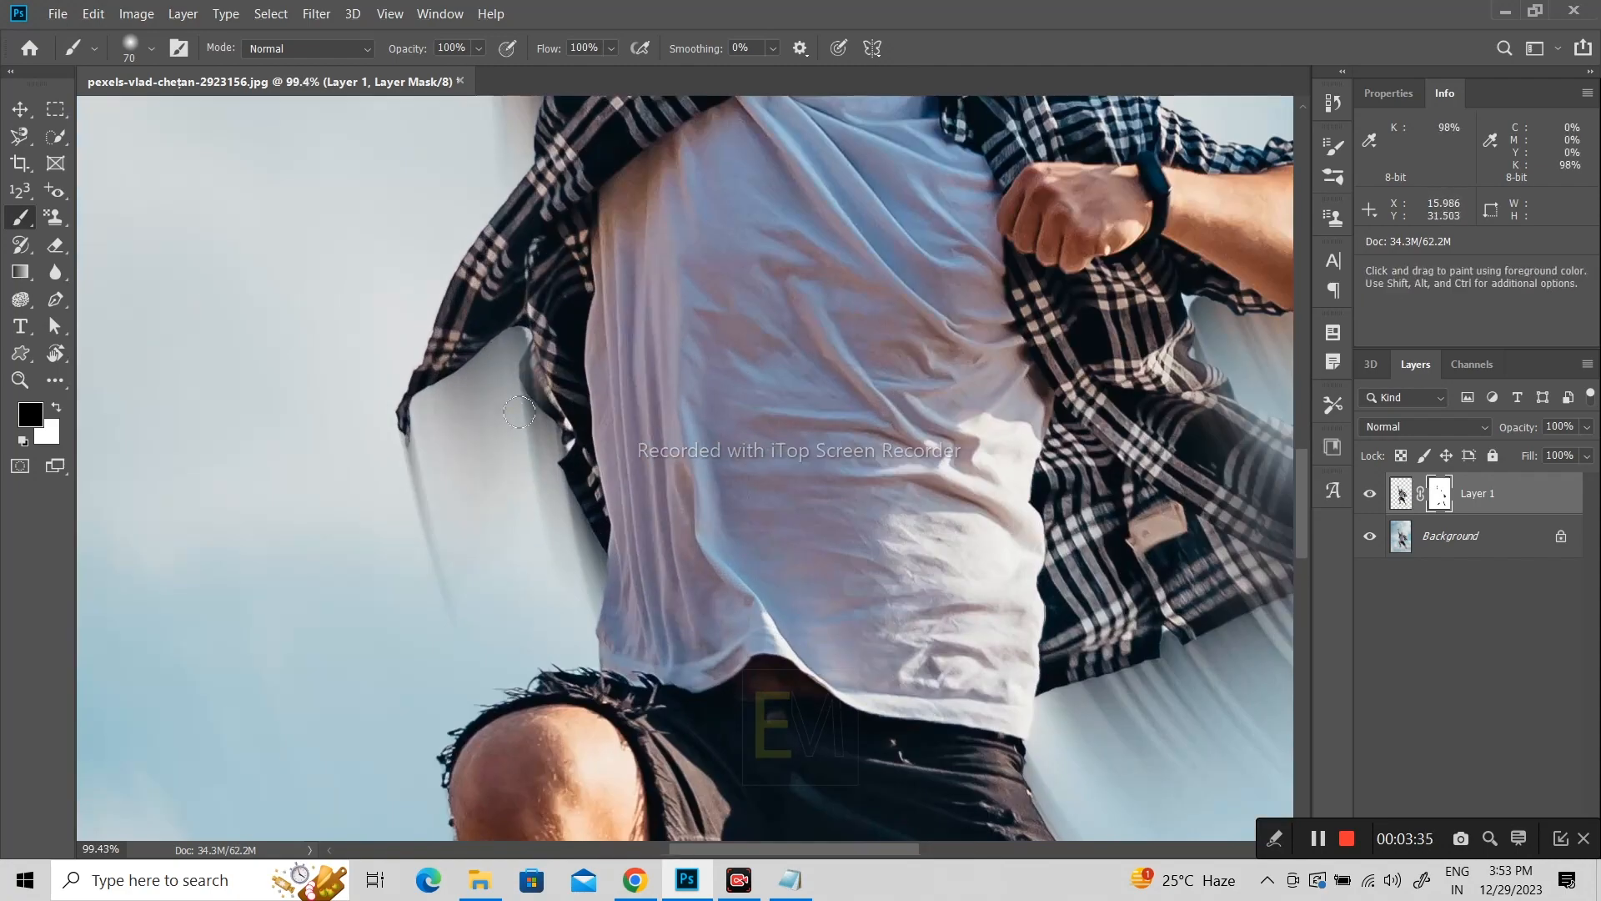
drag(519, 412, 537, 434)
mouse_move(504, 306)
mouse_down()
mouse_move(471, 341)
mouse_move(442, 374)
mouse_move(514, 331)
mouse_move(429, 398)
mouse_move(530, 380)
mouse_up()
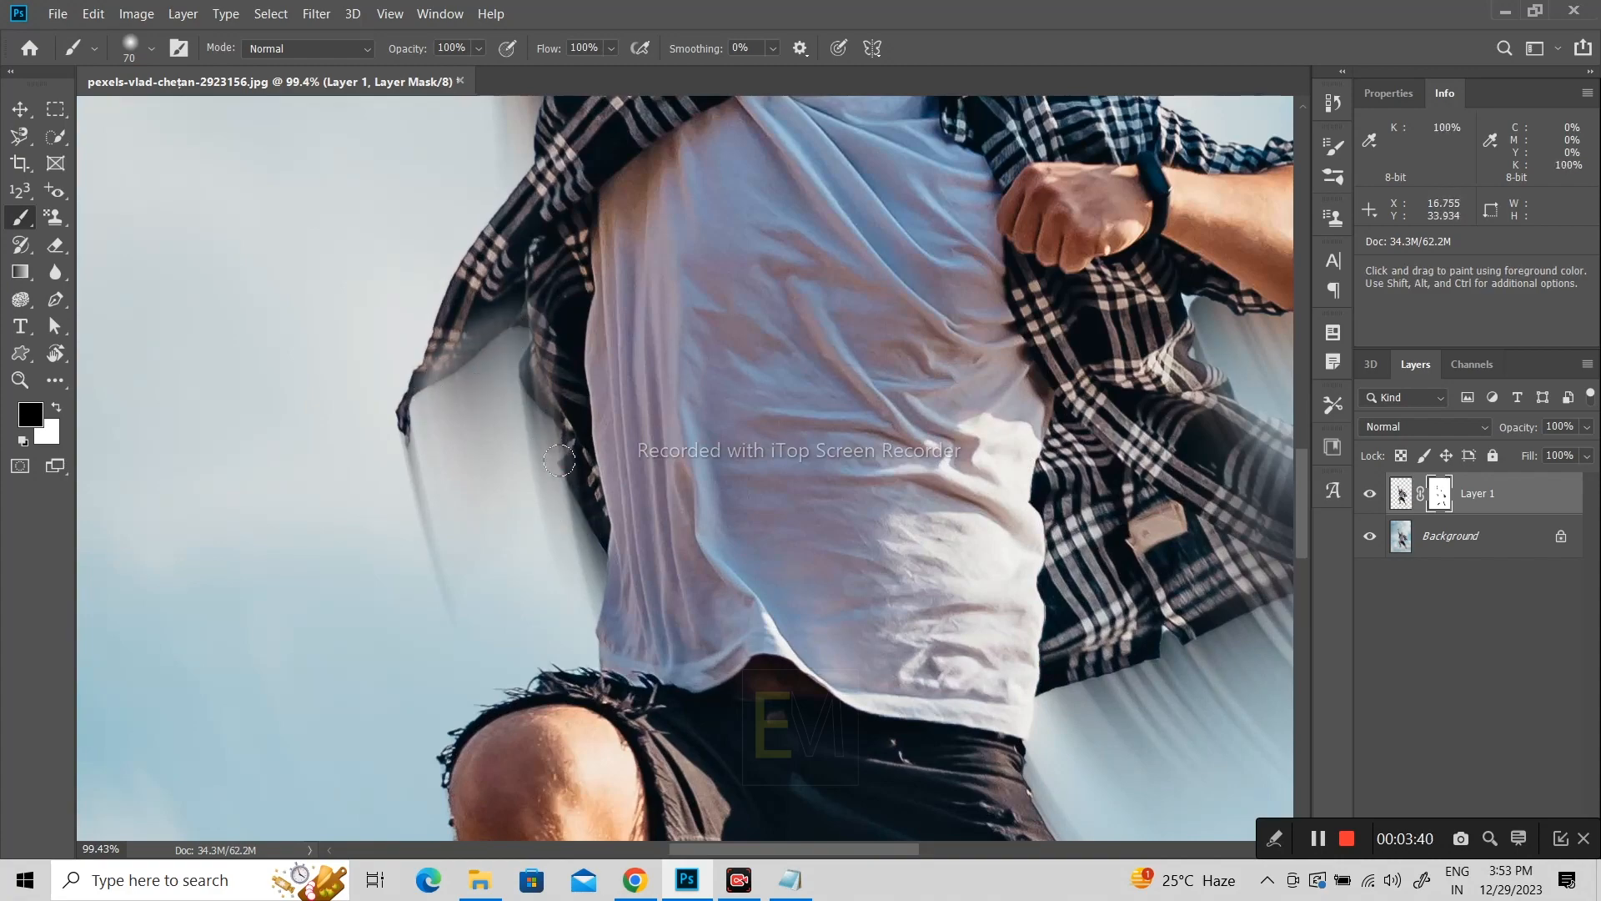
scroll(597, 402, down, 3)
scroll(597, 400, up, 3)
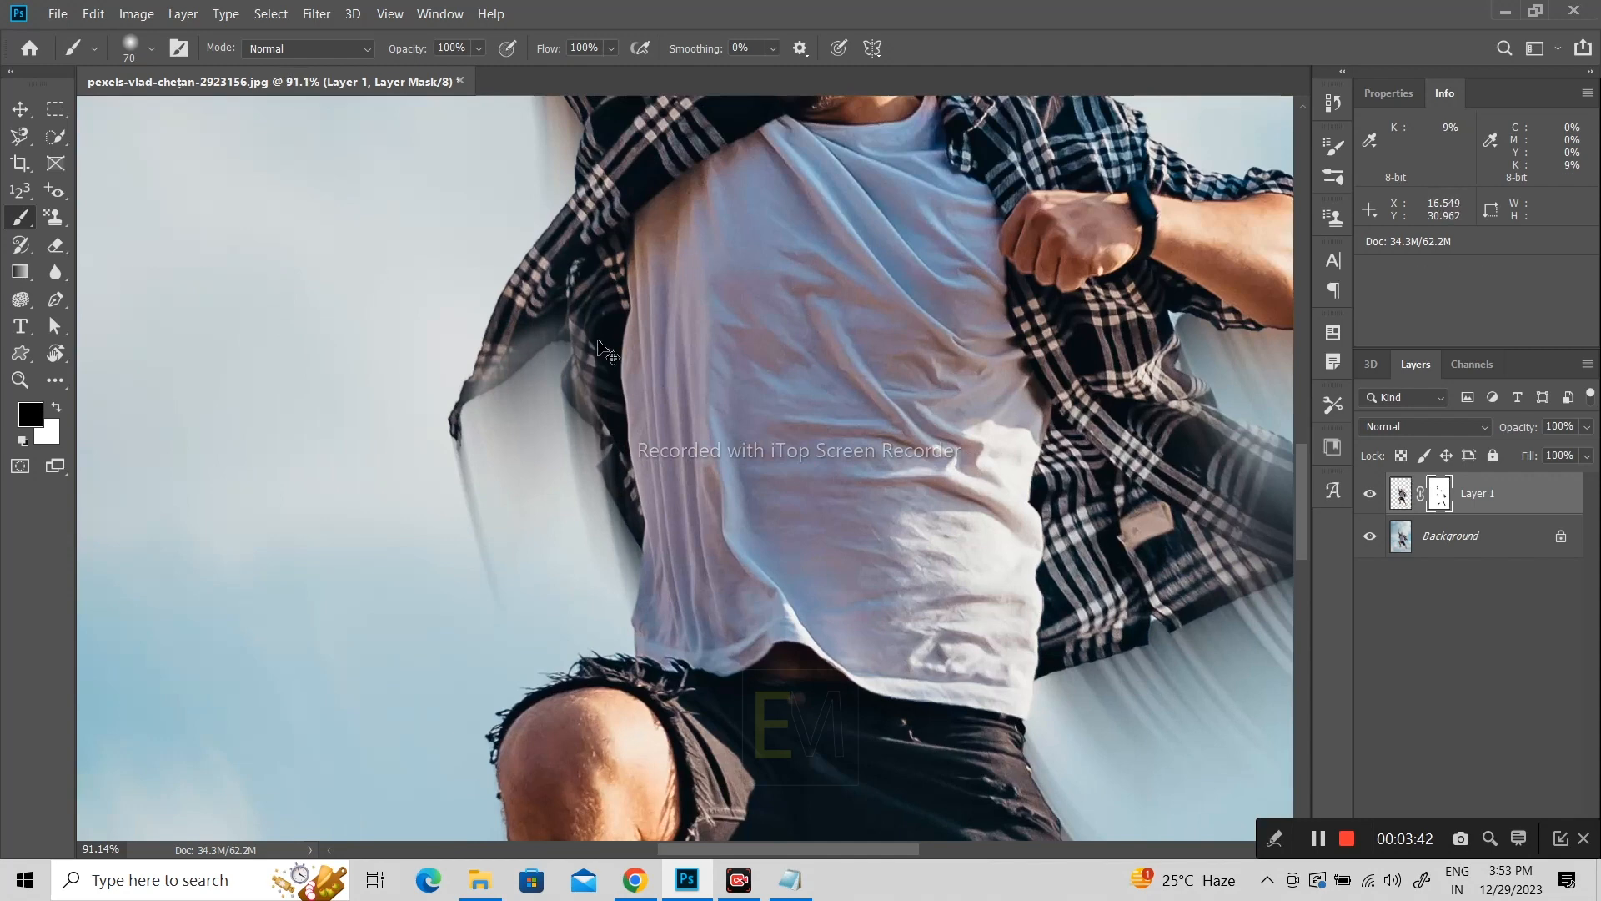
Step: Undo the last two mask strokes on the shirt and repaint its inner edge beside the torso
key(ctrl+z)
key(ctrl+z)
mouse_move(580, 386)
mouse_down()
mouse_move(580, 433)
mouse_move(582, 375)
mouse_move(582, 445)
mouse_move(602, 522)
mouse_move(595, 435)
mouse_move(621, 552)
mouse_move(612, 519)
mouse_move(664, 422)
mouse_up()
scroll(665, 421, down, 4)
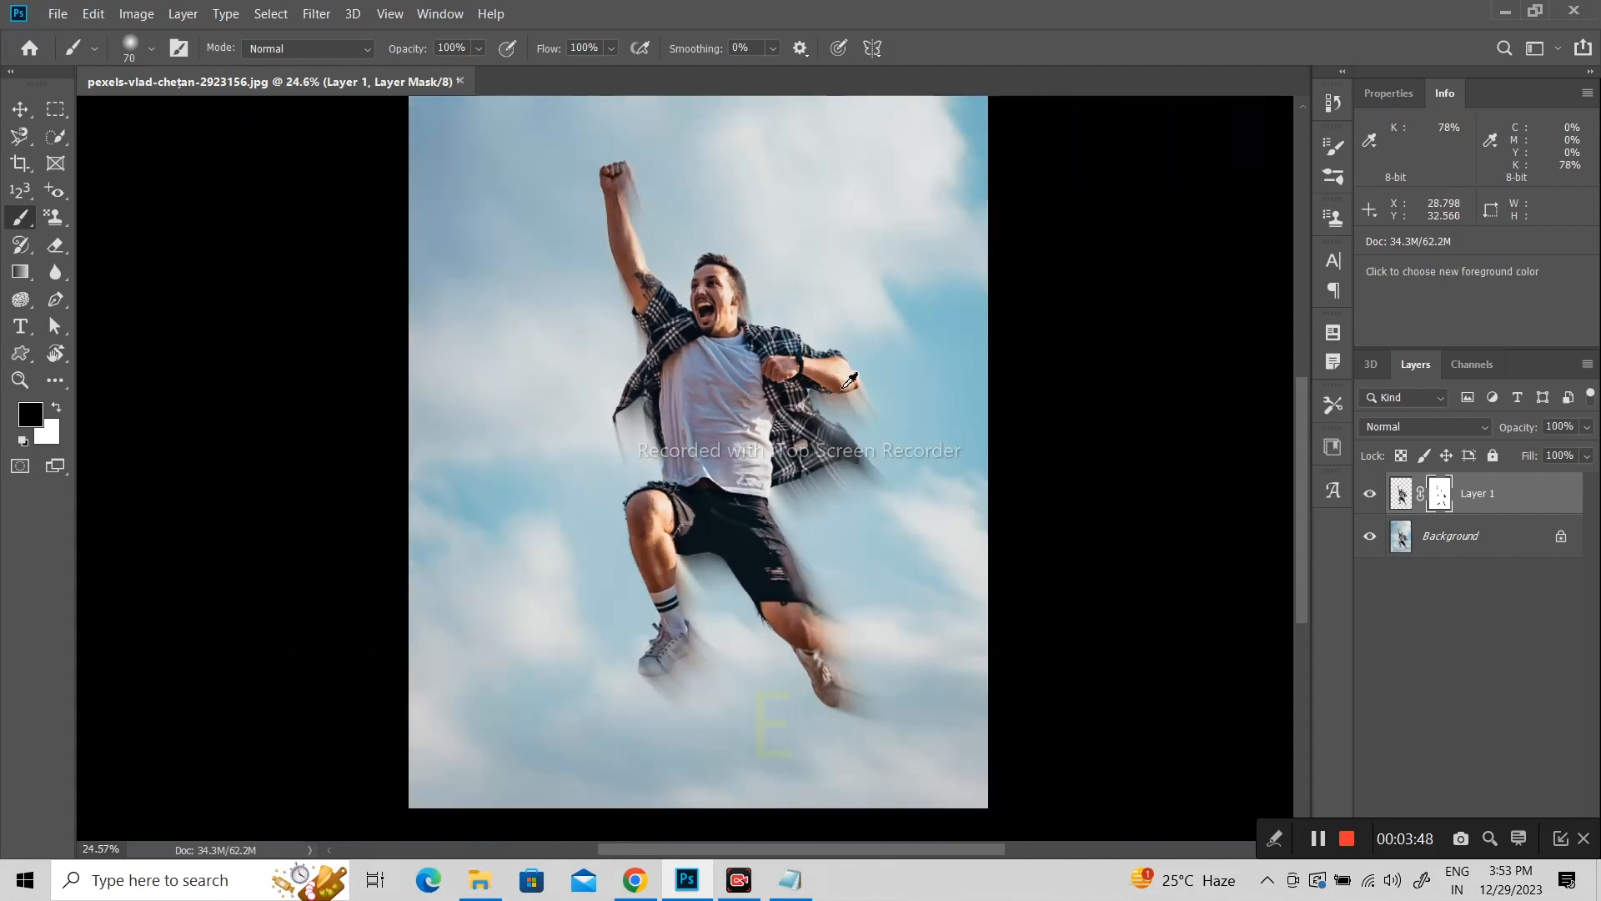
scroll(913, 448, up, 1)
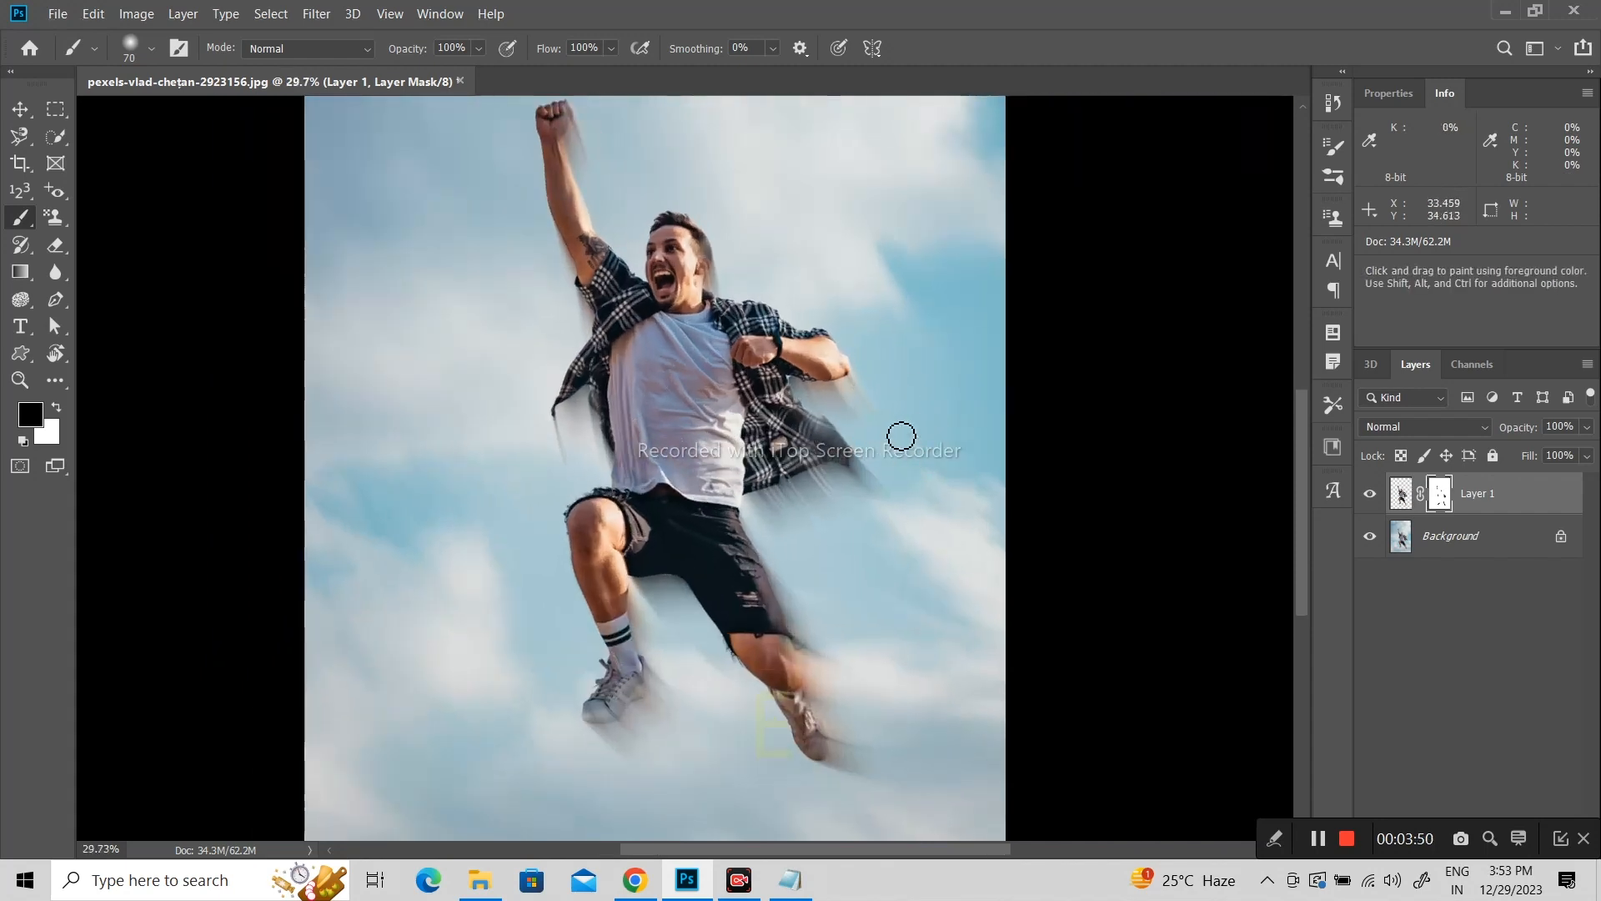